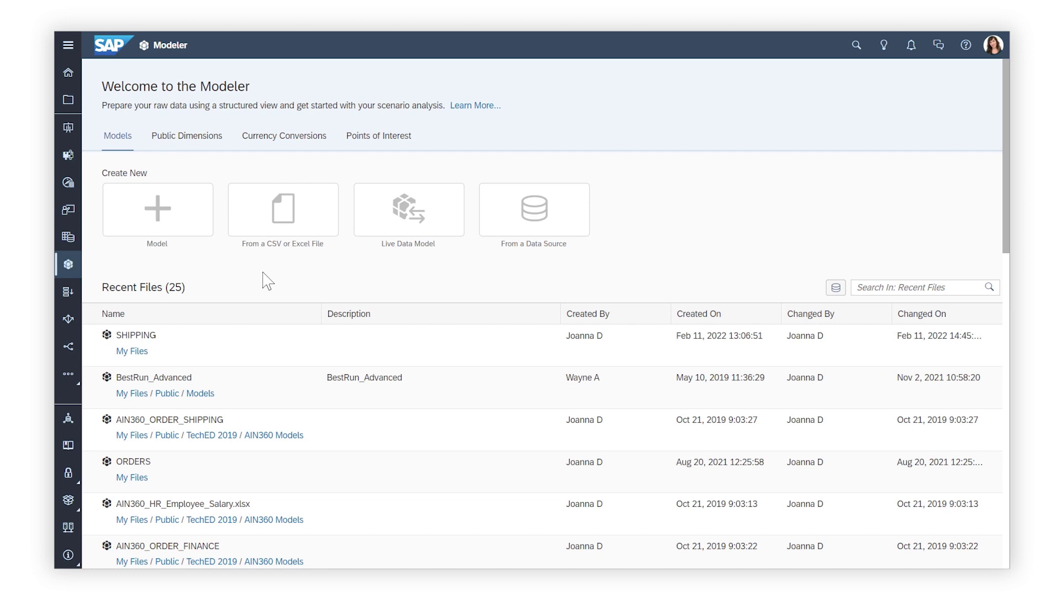
- Open the SHIPPING model from Recent Files in the Calculations workspace
{"action": "left_click", "coordinate": [172, 352]}
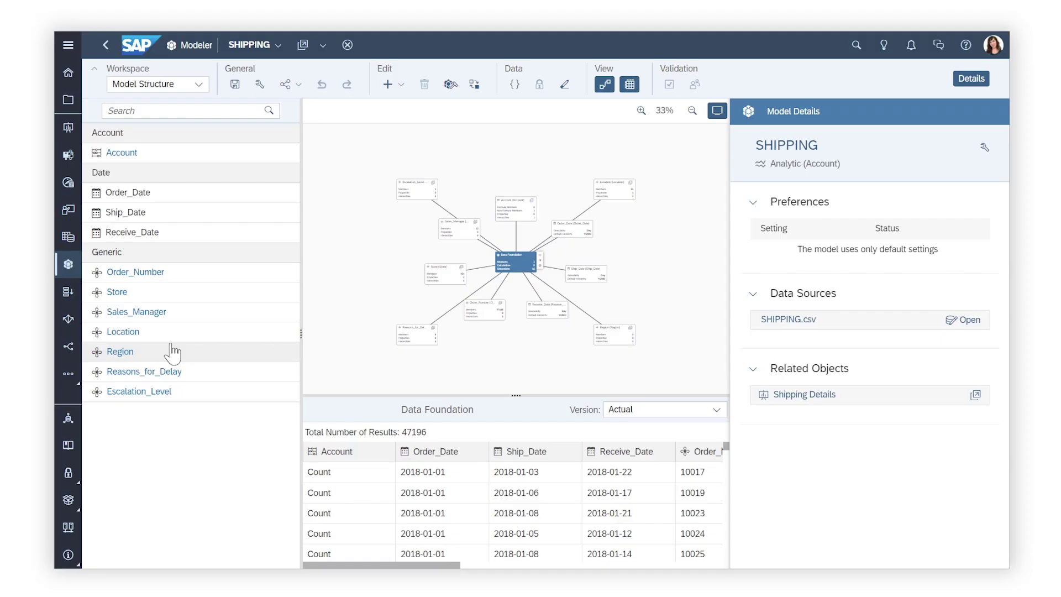
{"action": "left_click", "coordinate": [199, 84]}
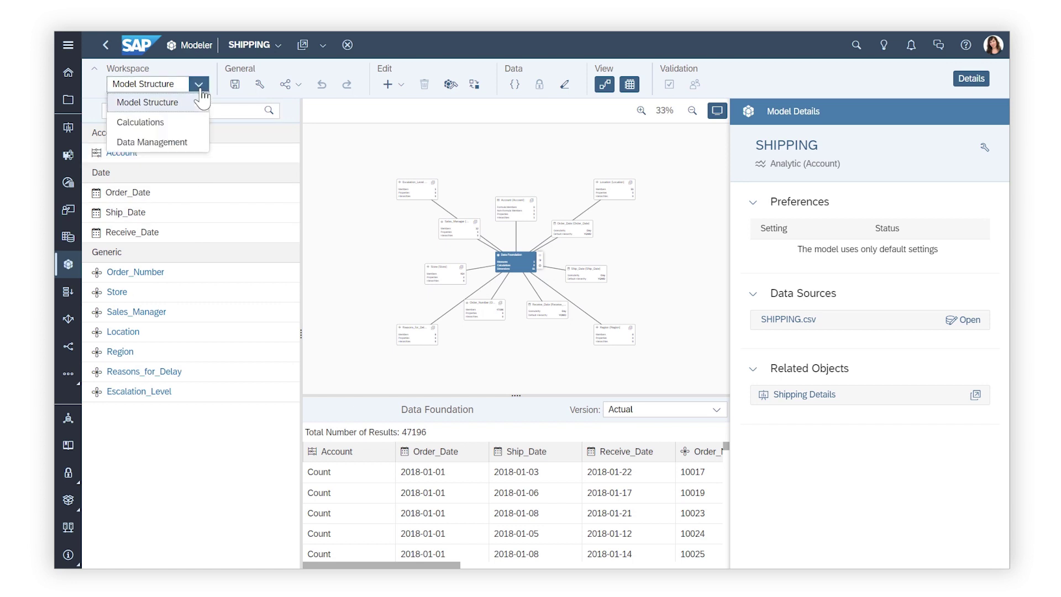
{"action": "left_click", "coordinate": [188, 124]}
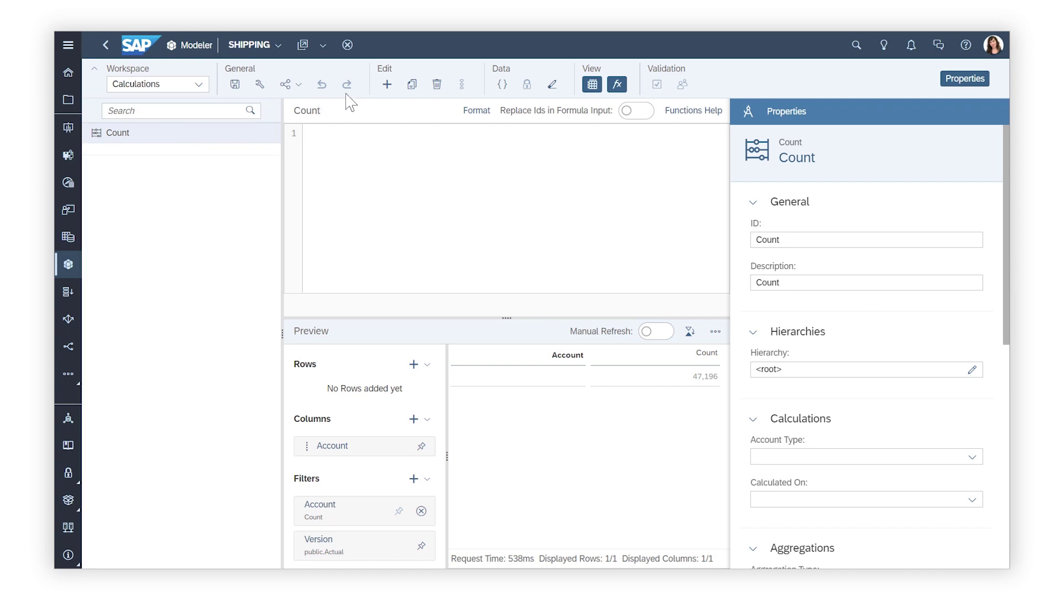
- Create calculation Late_Deliveries, described 'Late Deliveries', with 0 decimal places
{"action": "left_click", "coordinate": [382, 89]}
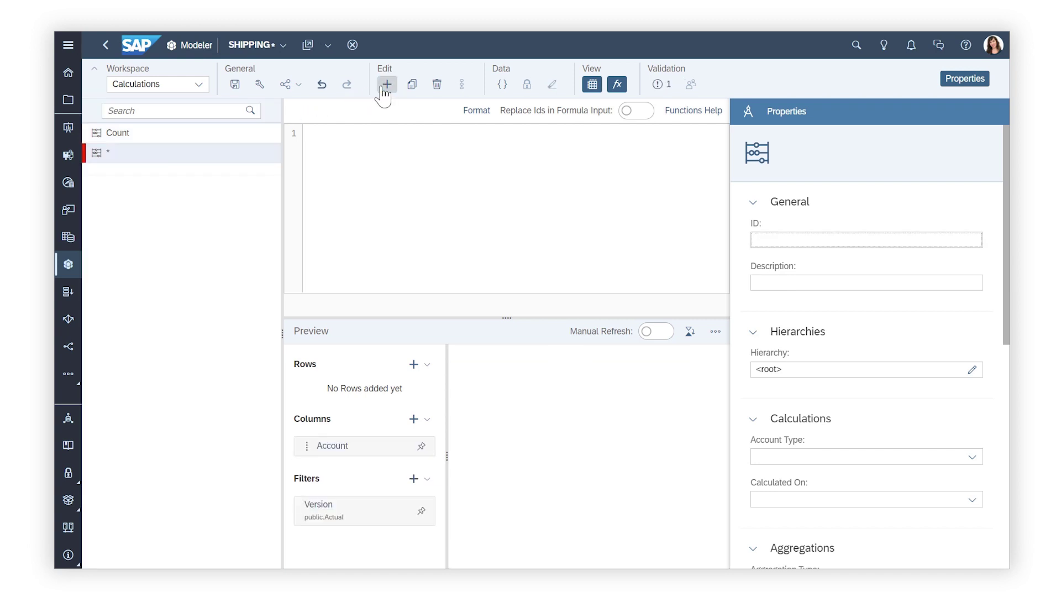
{"action": "left_click", "coordinate": [753, 240]}
{"action": "type", "text": "Late_Deliveries"}
{"action": "key", "text": "Return"}
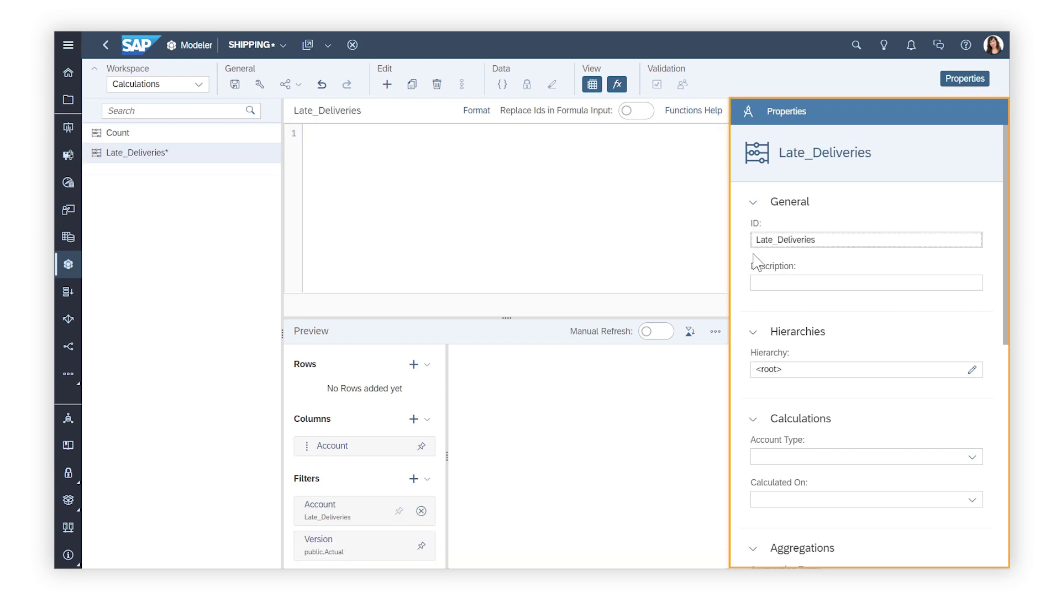
{"action": "left_click", "coordinate": [761, 283]}
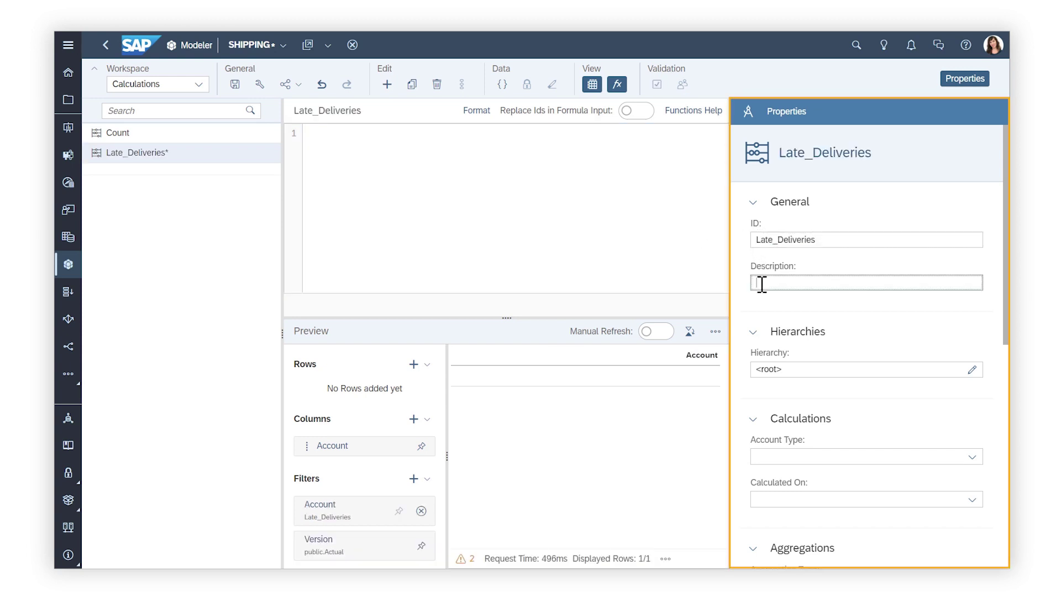
{"action": "type", "text": "Late Deliveries"}
{"action": "scroll", "coordinate": [757, 307], "scroll_direction": "down", "scroll_amount": 2}
{"action": "scroll", "coordinate": [758, 308], "scroll_direction": "down", "scroll_amount": 5}
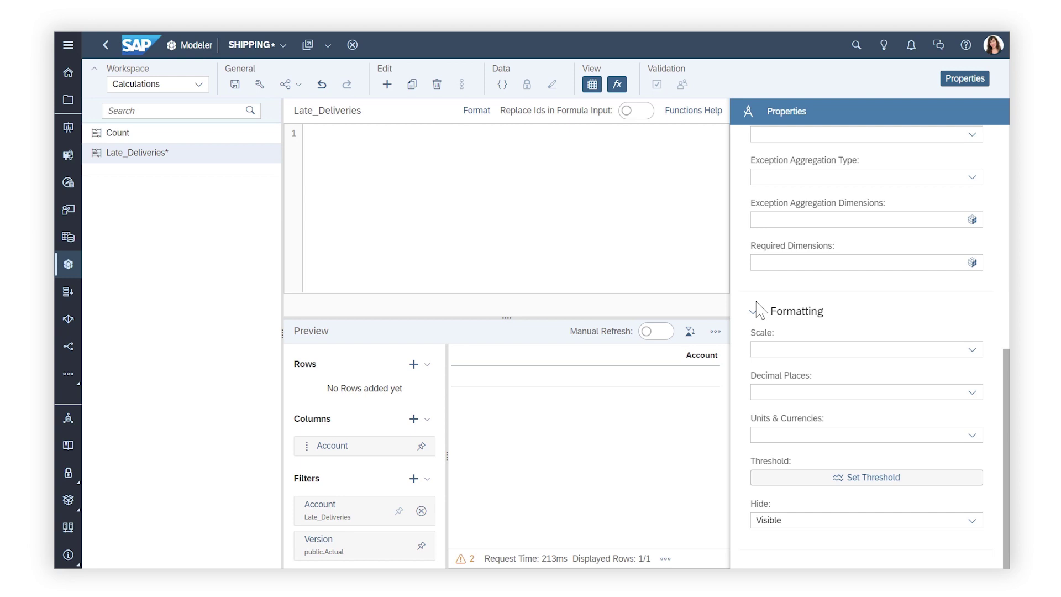
{"action": "left_click", "coordinate": [971, 392]}
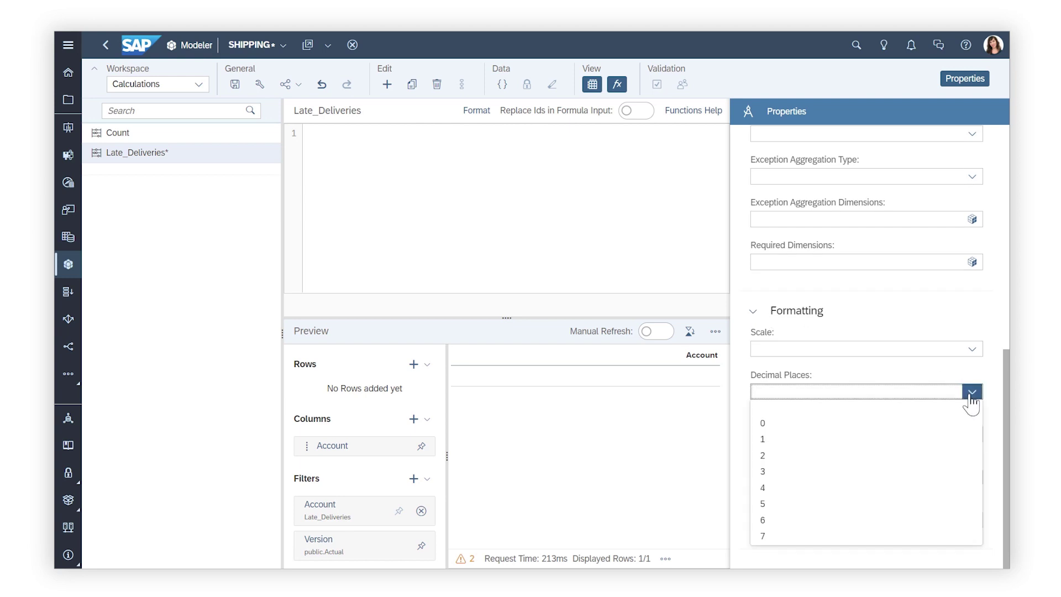
{"action": "left_click", "coordinate": [950, 424]}
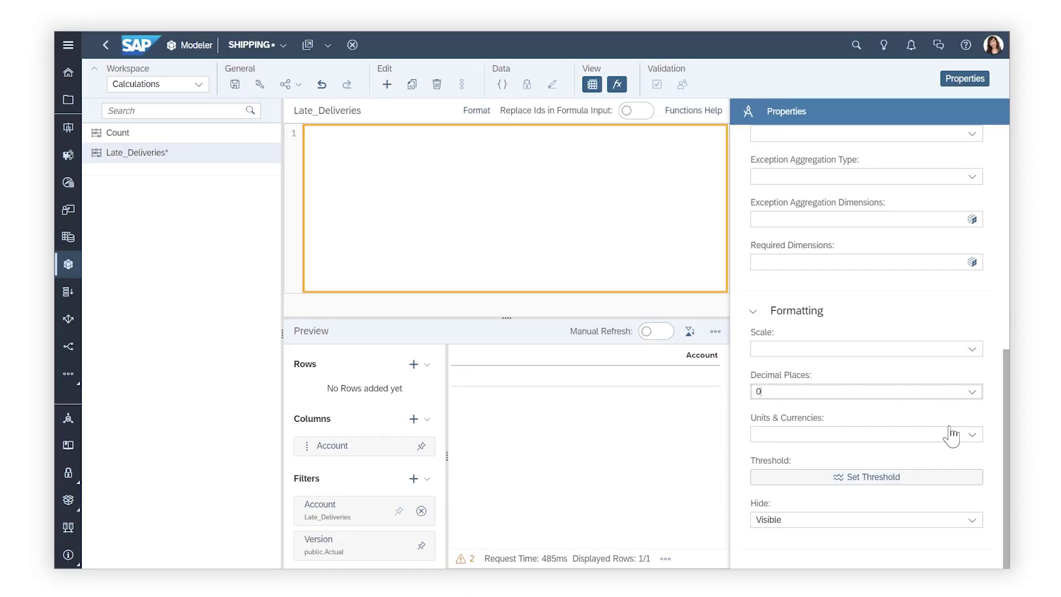
- Browse the function reference's operators and functions, then read the RESTRICT help
{"action": "left_click", "coordinate": [697, 117]}
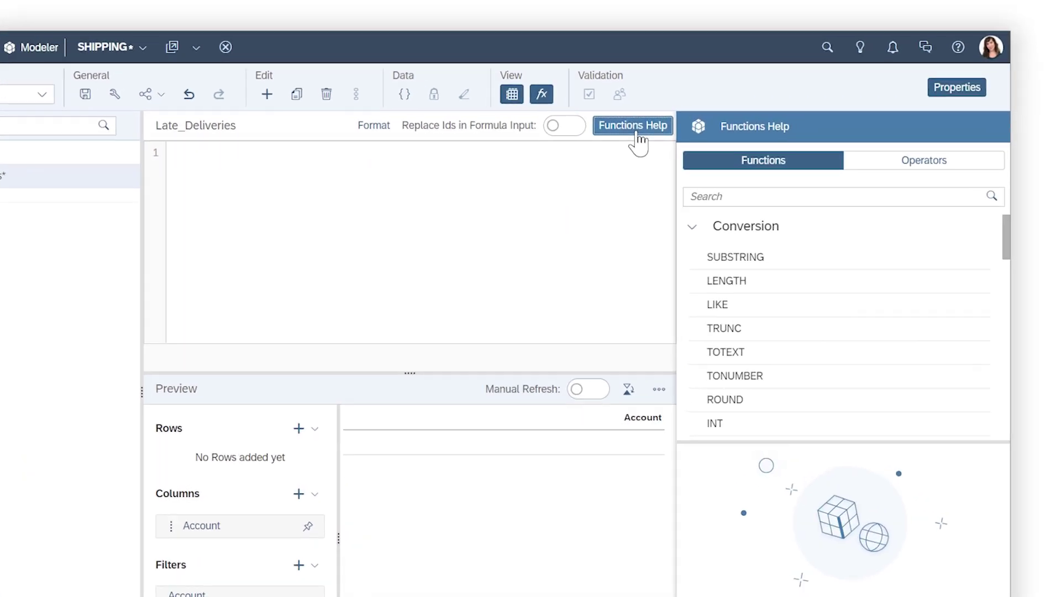
{"action": "left_click", "coordinate": [871, 168]}
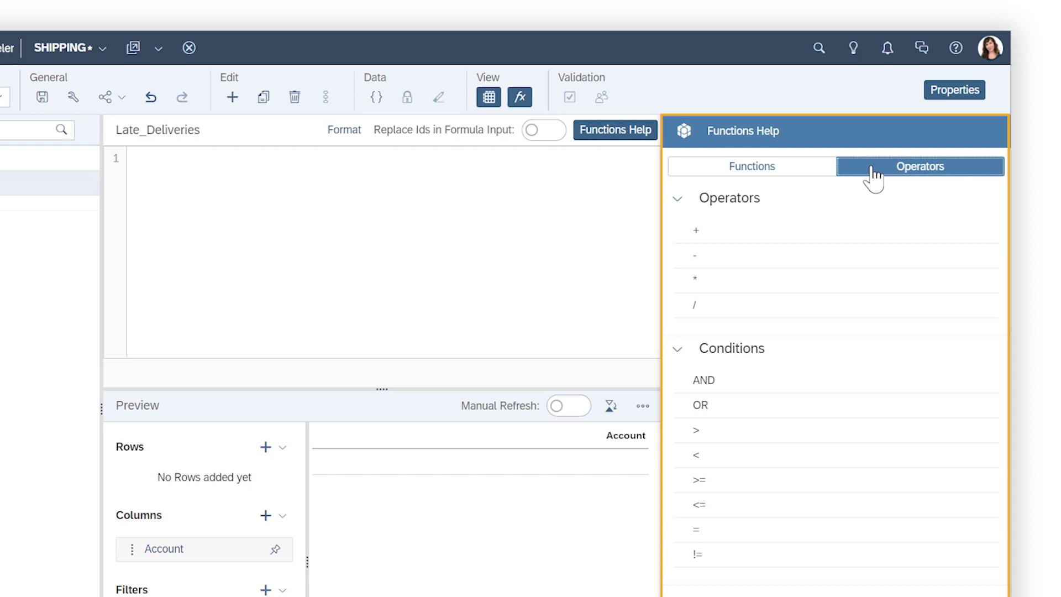
{"action": "left_click", "coordinate": [773, 177]}
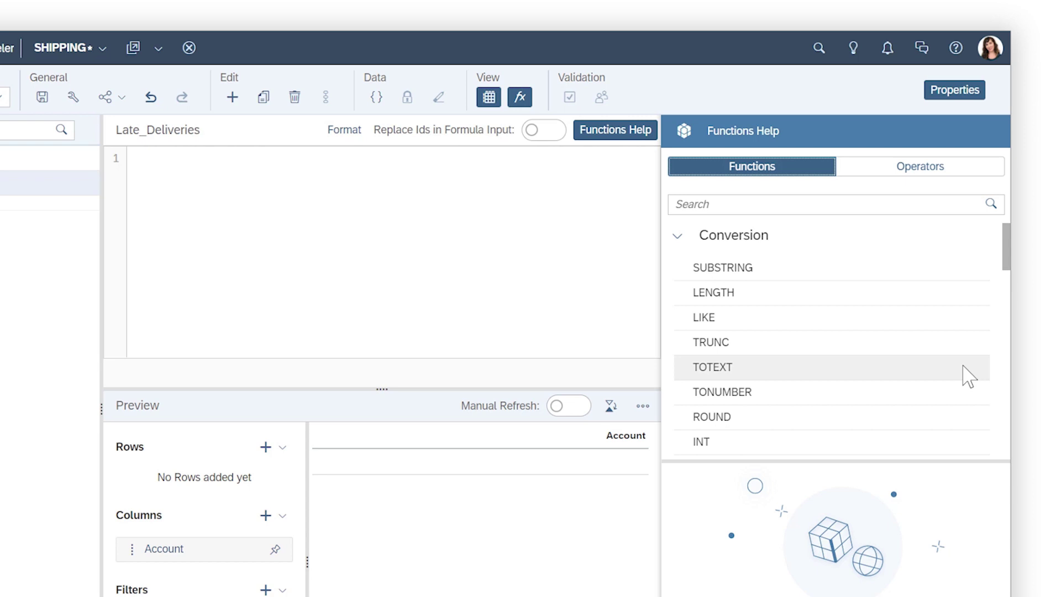
{"action": "left_click", "coordinate": [1005, 379]}
{"action": "scroll", "coordinate": [1005, 385], "scroll_direction": "down", "scroll_amount": 5}
{"action": "scroll", "coordinate": [1005, 385], "scroll_direction": "down", "scroll_amount": 3}
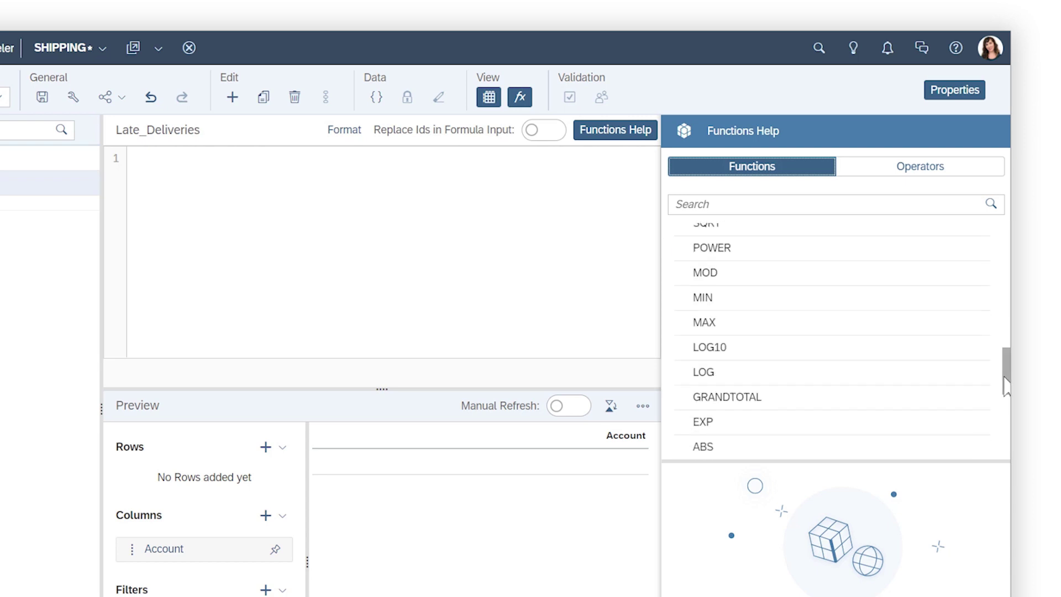
{"action": "scroll", "coordinate": [1005, 385], "scroll_direction": "down", "scroll_amount": 4}
{"action": "scroll", "coordinate": [1005, 442], "scroll_direction": "down", "scroll_amount": 2}
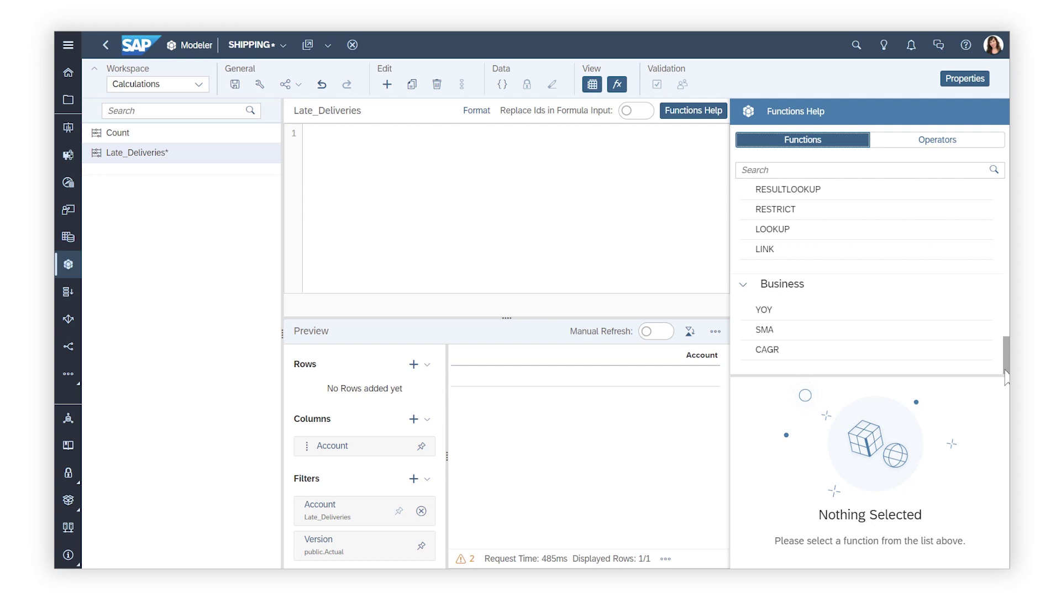
{"action": "left_click", "coordinate": [849, 215]}
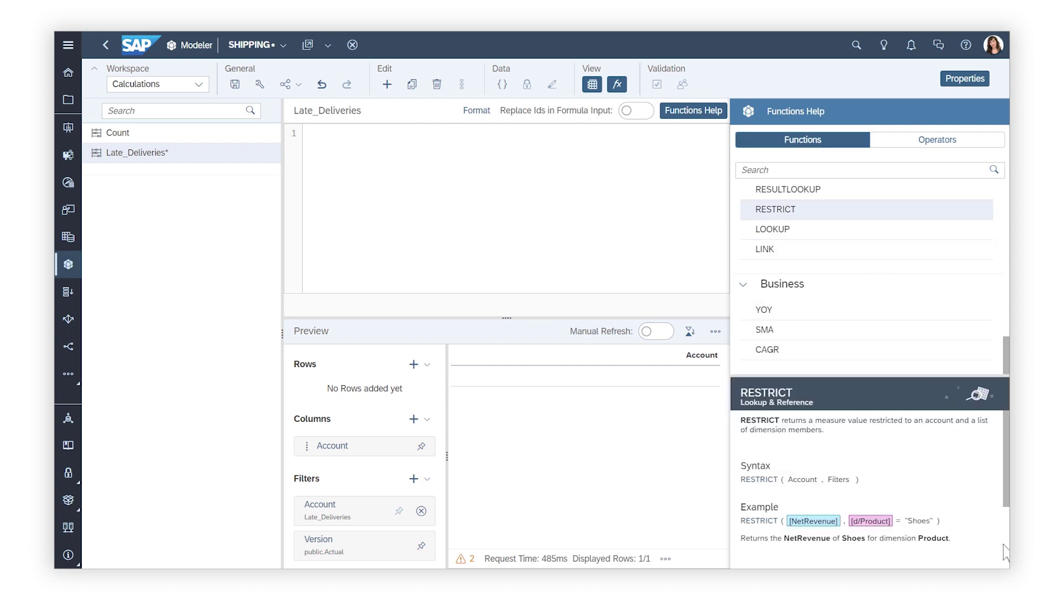
{"action": "scroll", "coordinate": [1004, 550], "scroll_direction": "down", "scroll_amount": 3}
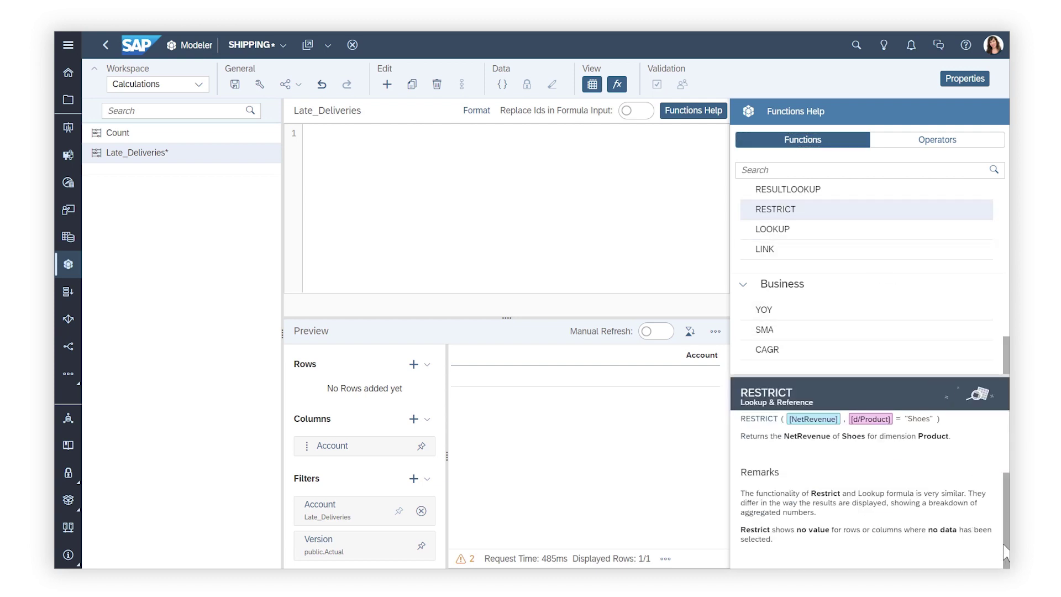
- Set Late_Deliveries to RESTRICT([Count], Reasons_for_Delay != Delivered on Time) and save the model
{"action": "double_click", "coordinate": [796, 212]}
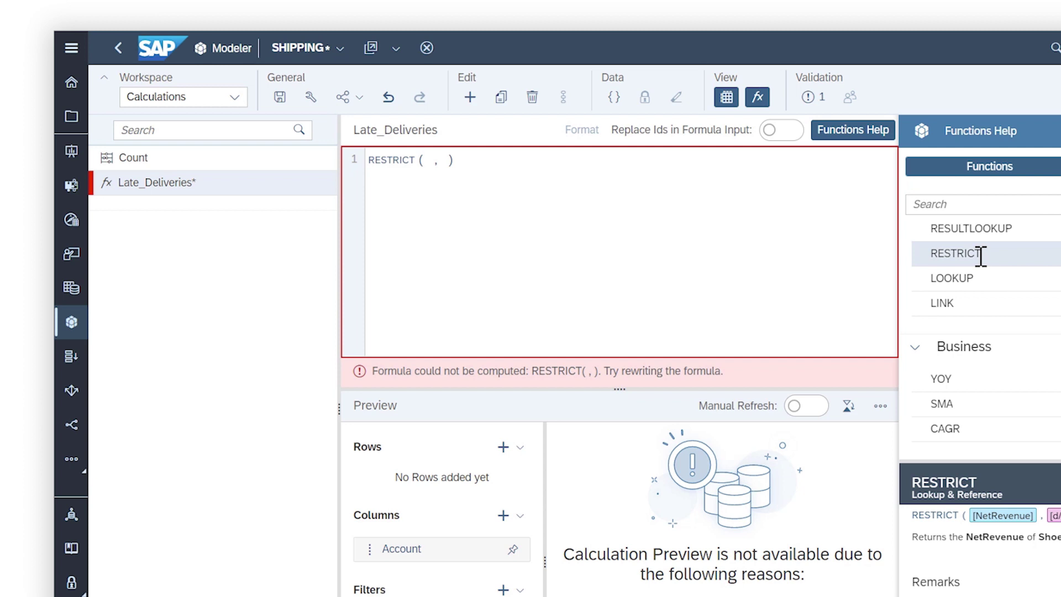
{"action": "key", "text": "ctrl+space"}
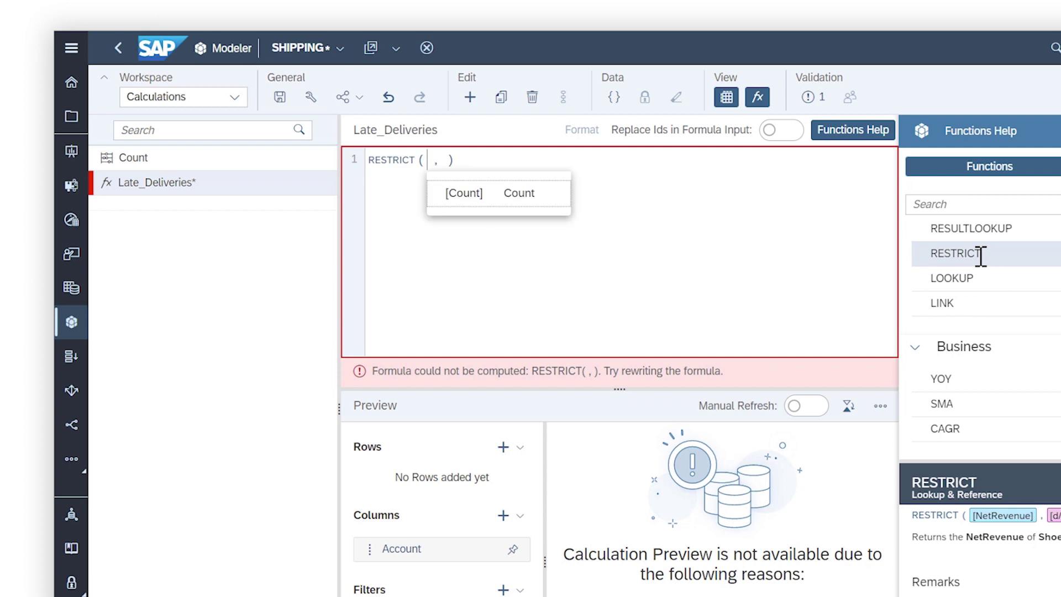
{"action": "left_click", "coordinate": [469, 194]}
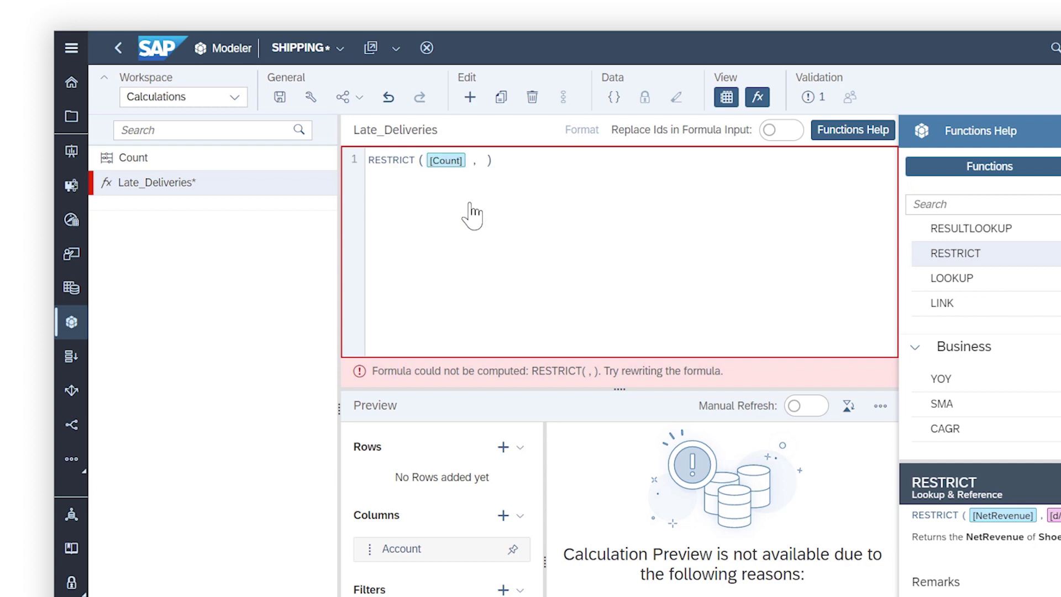
{"action": "left_click", "coordinate": [480, 161]}
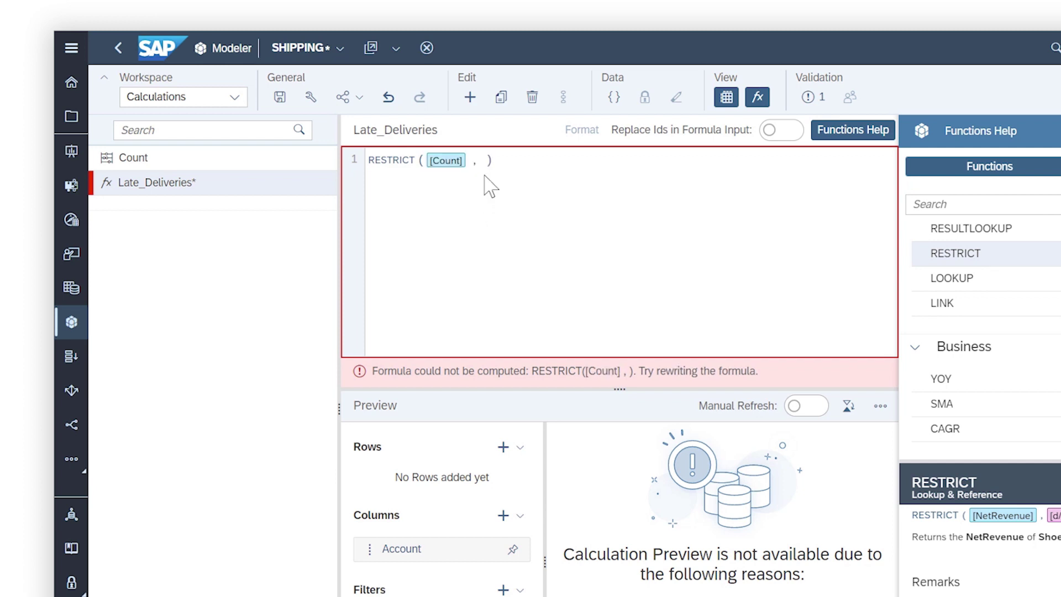
{"action": "key", "text": "ctrl+space"}
{"action": "left_click", "coordinate": [531, 298]}
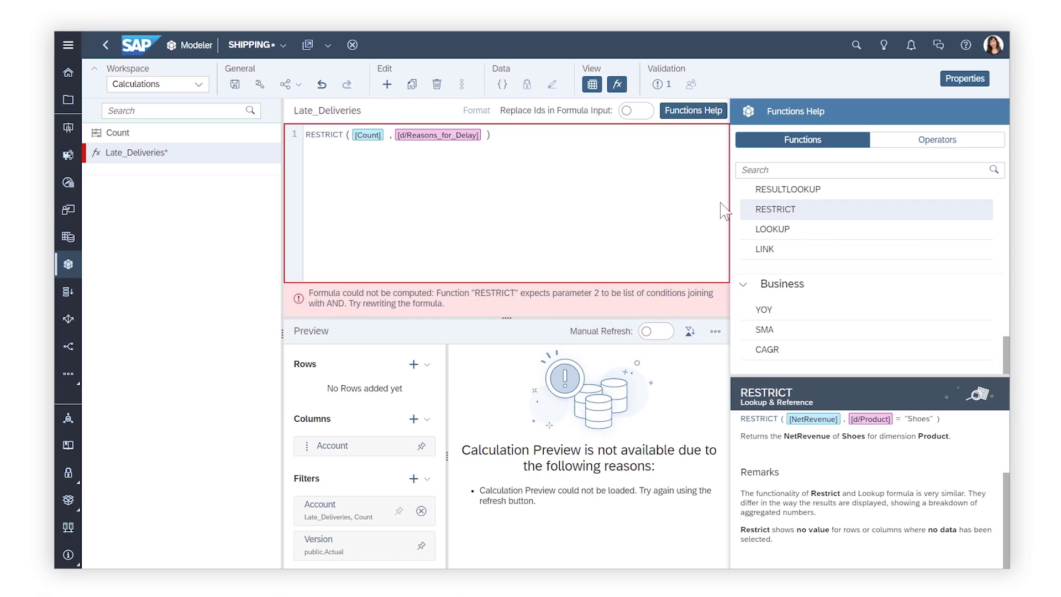
{"action": "left_click", "coordinate": [912, 145]}
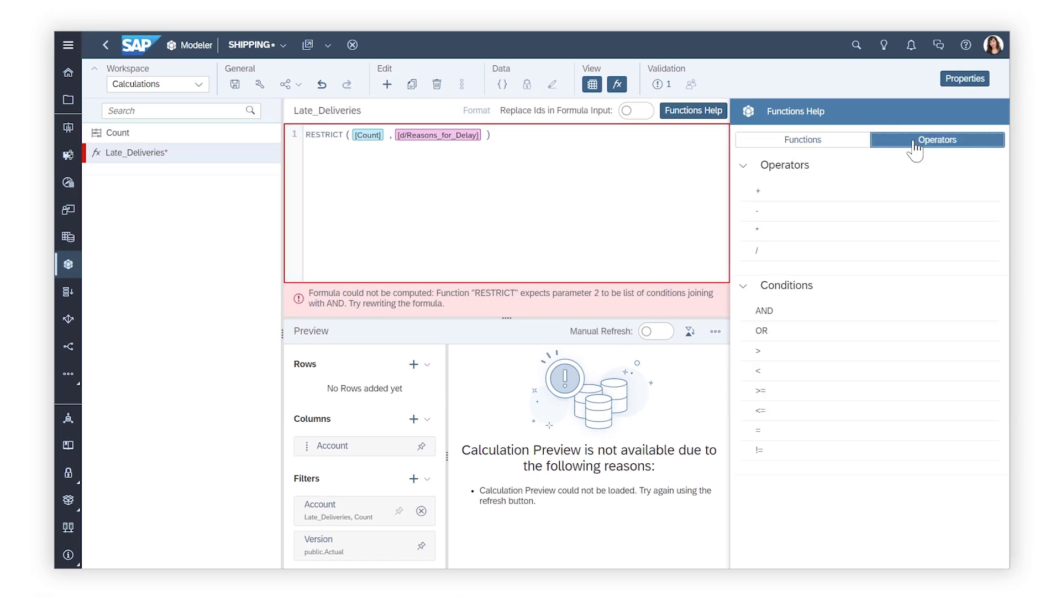
{"action": "left_click", "coordinate": [762, 450]}
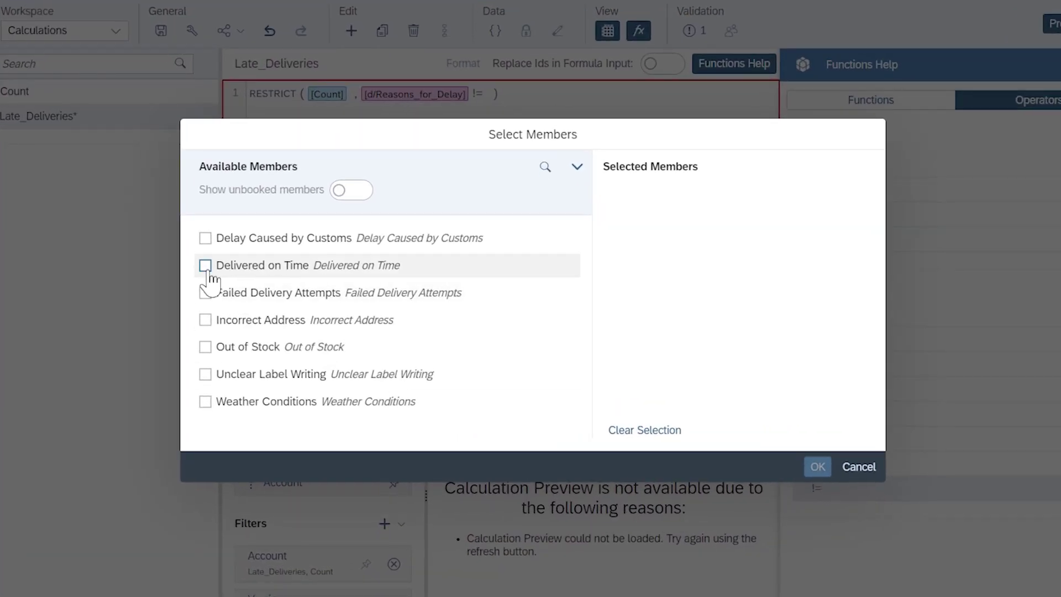
{"action": "left_click", "coordinate": [205, 266]}
{"action": "left_click", "coordinate": [817, 466]}
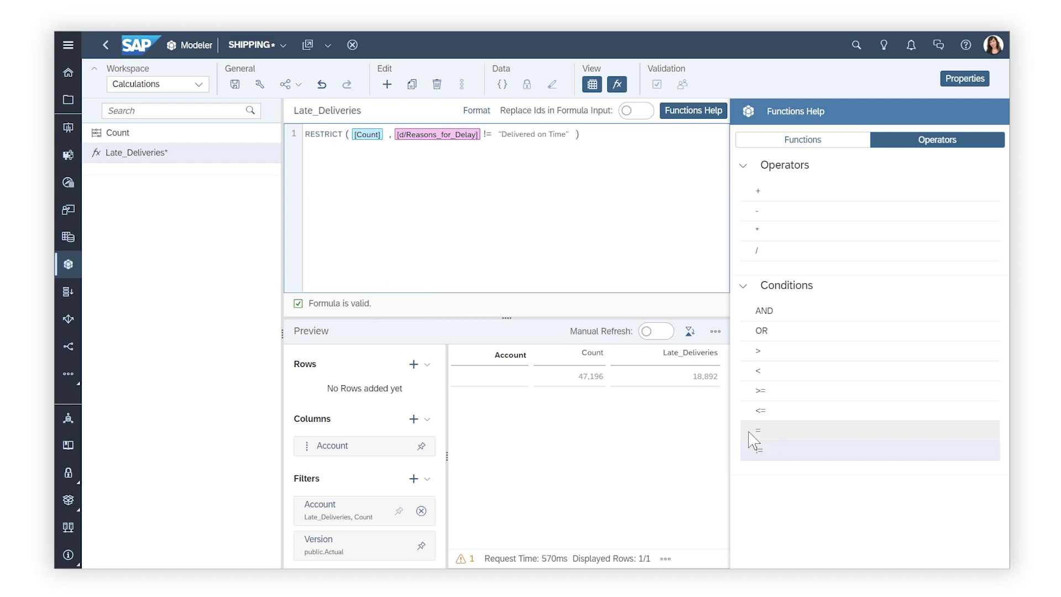
{"action": "left_click", "coordinate": [235, 86]}
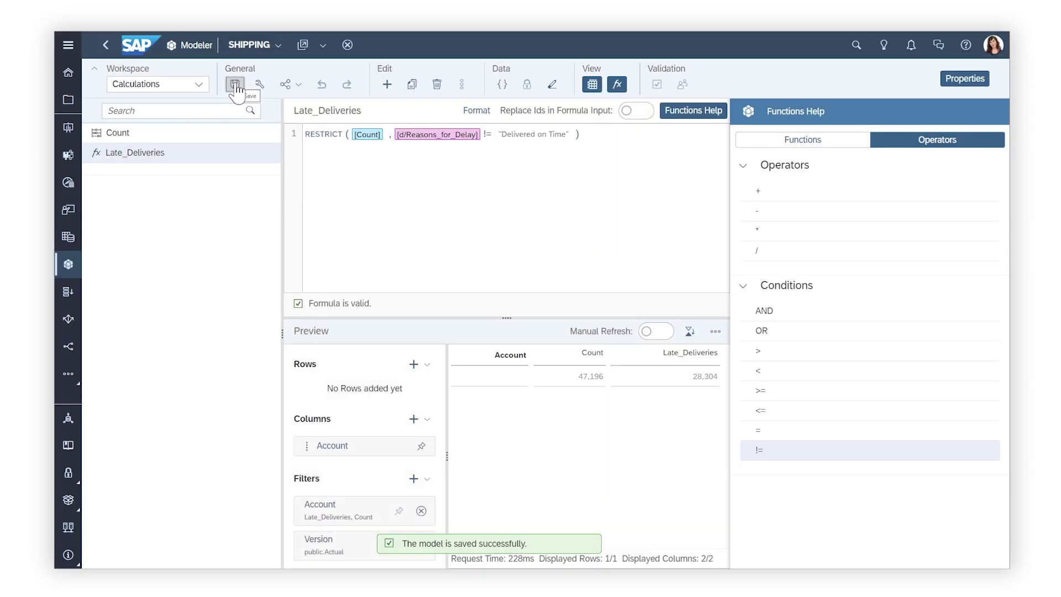
- Add the %_Late_Deliveries calculation with Percent scale and 2 decimal places
{"action": "left_click", "coordinate": [694, 111]}
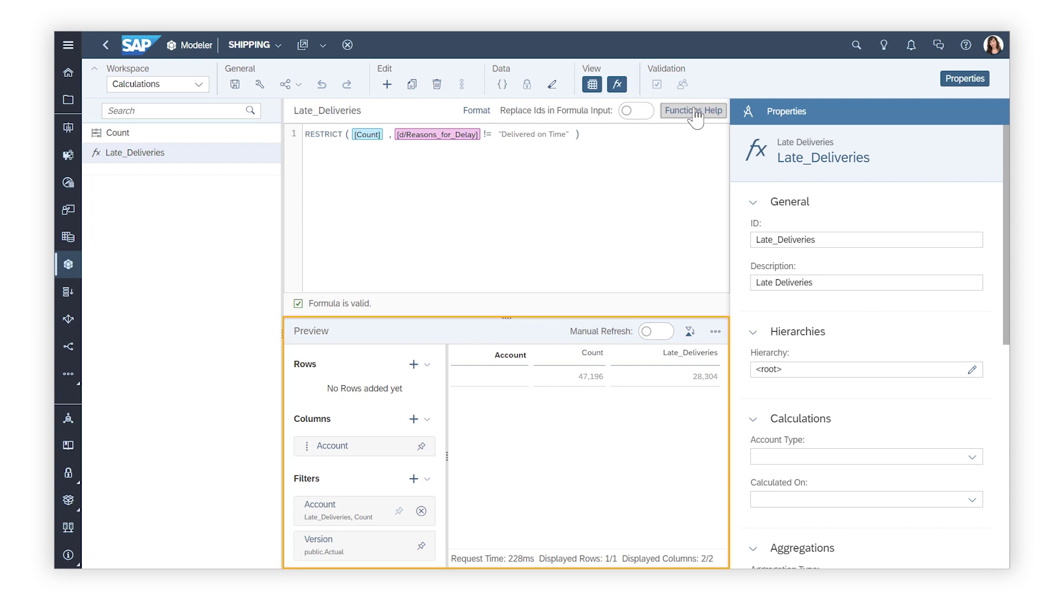
{"action": "left_click", "coordinate": [387, 84]}
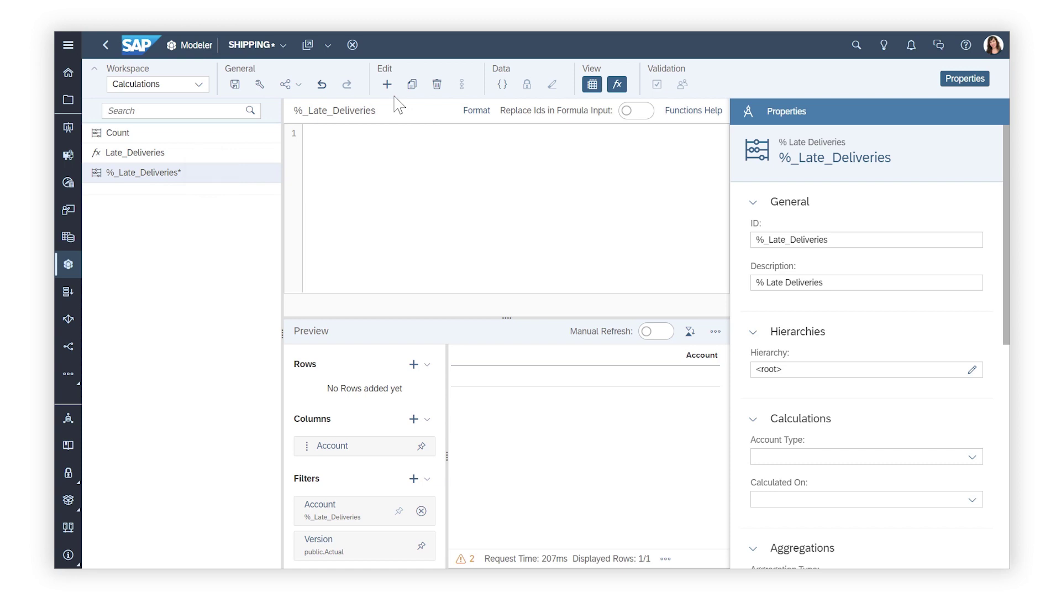
{"action": "scroll", "coordinate": [967, 334], "scroll_direction": "down", "scroll_amount": 5}
{"action": "scroll", "coordinate": [966, 334], "scroll_direction": "down", "scroll_amount": 1}
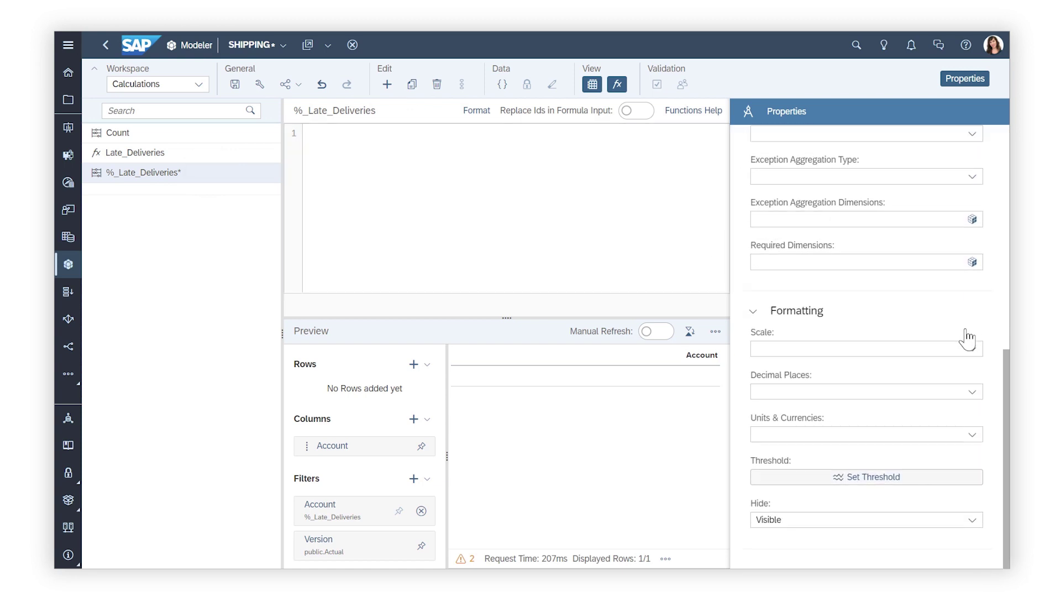
{"action": "left_click", "coordinate": [973, 348]}
{"action": "left_click", "coordinate": [879, 445]}
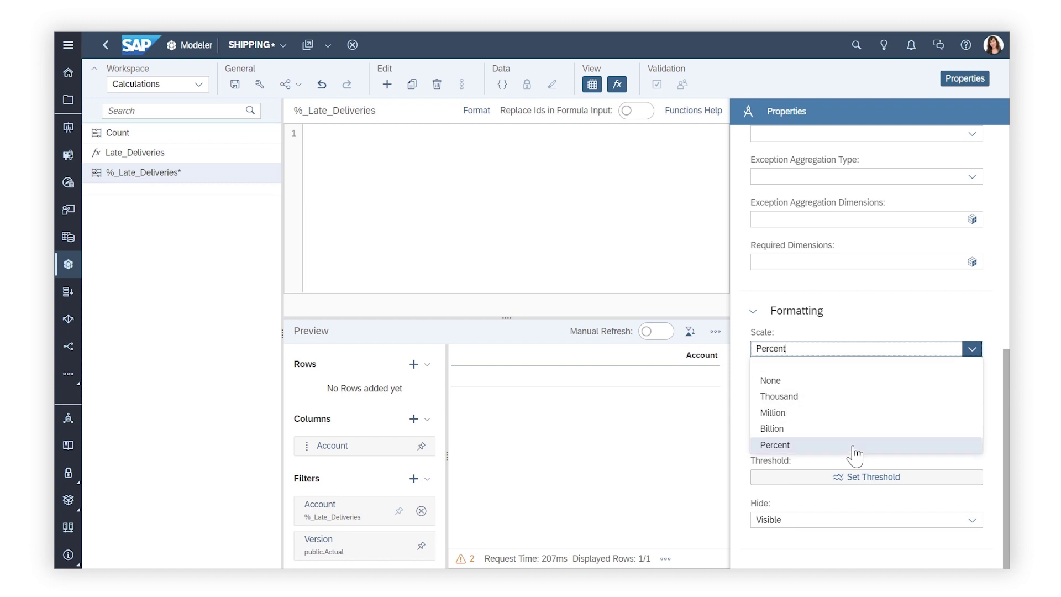
{"action": "left_click", "coordinate": [972, 391]}
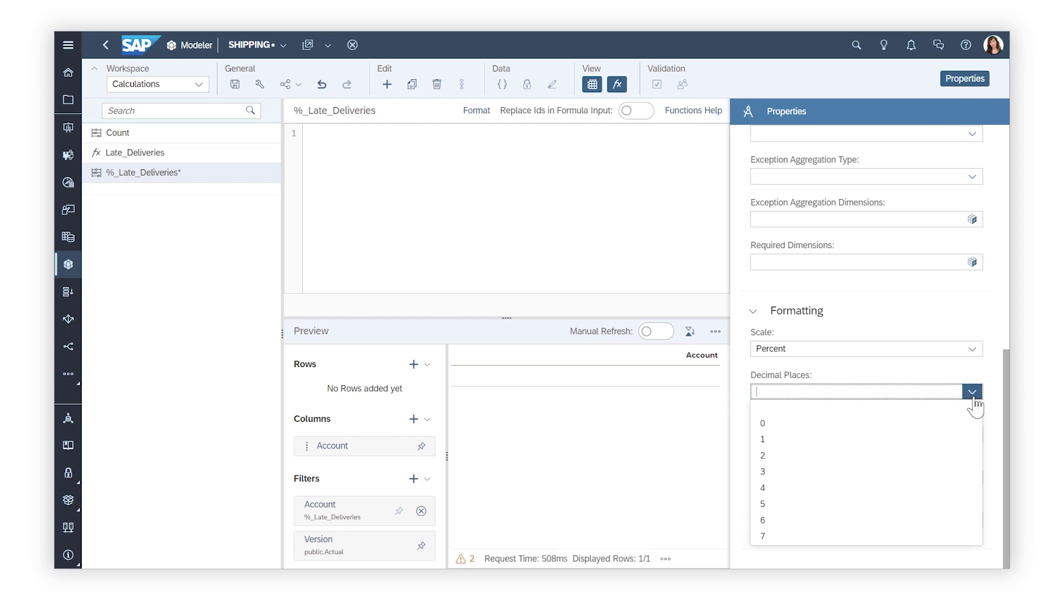
{"action": "left_click", "coordinate": [976, 458]}
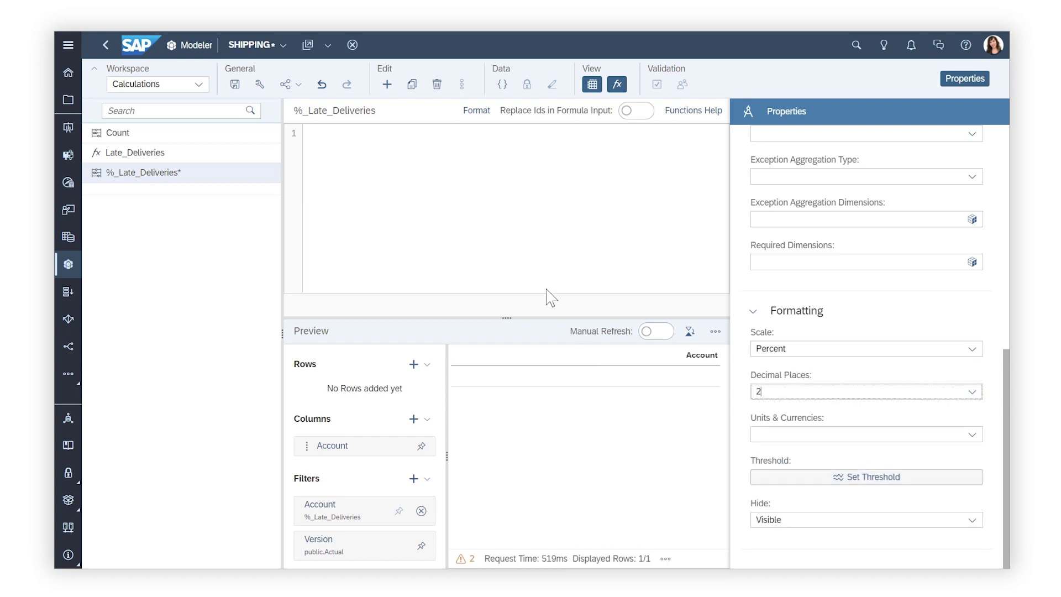
- Enter the formula [Late_Deliveries] / [Count] and save the model
{"action": "left_click", "coordinate": [406, 242]}
{"action": "key", "text": "ctrl+space"}
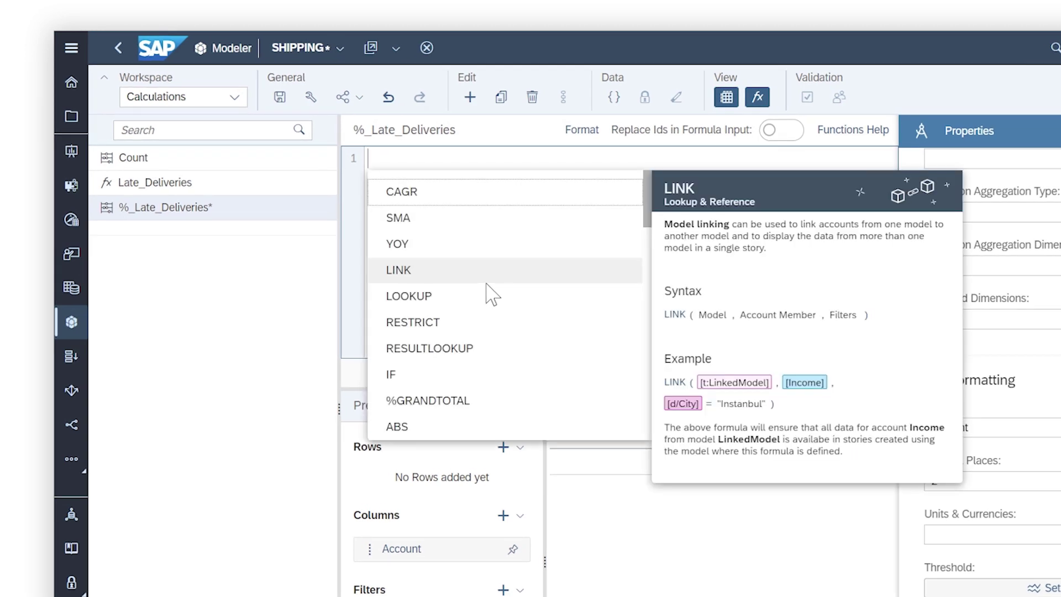
{"action": "type", "text": "["}
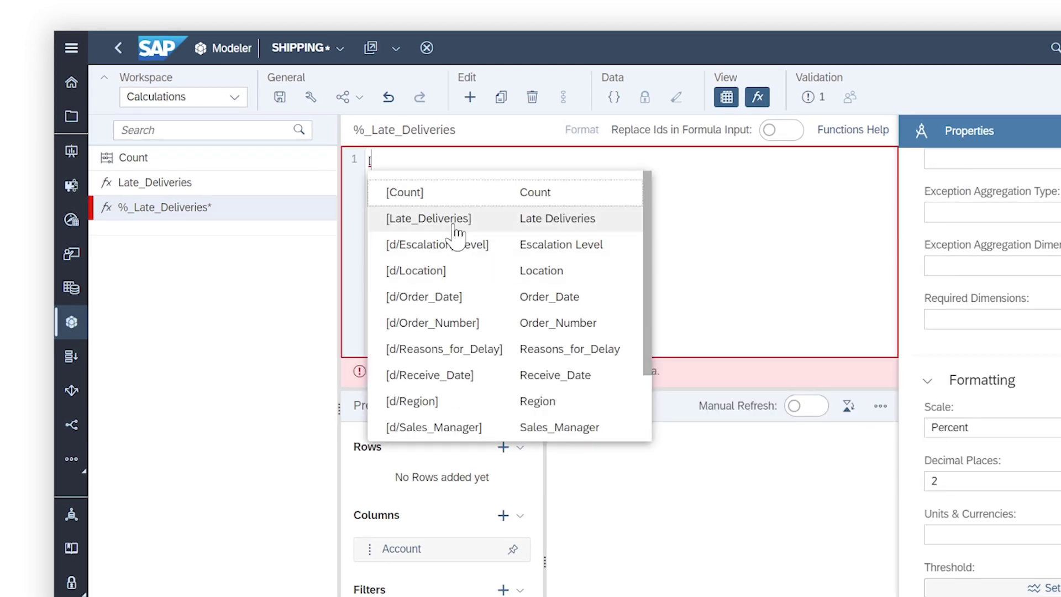
{"action": "left_click", "coordinate": [450, 219]}
{"action": "type", "text": "/"}
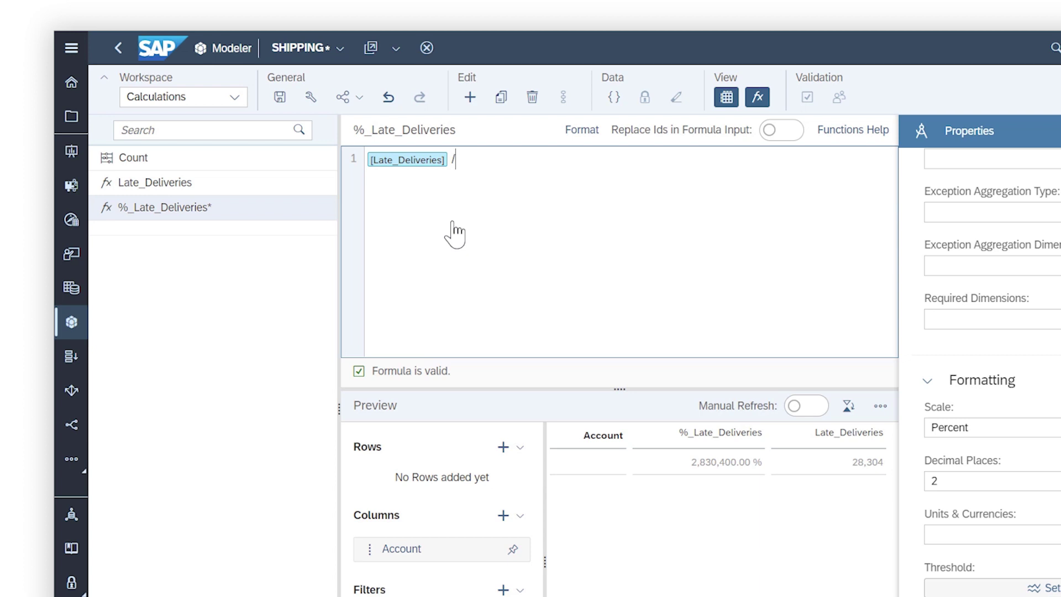
{"action": "type", "text": " ["}
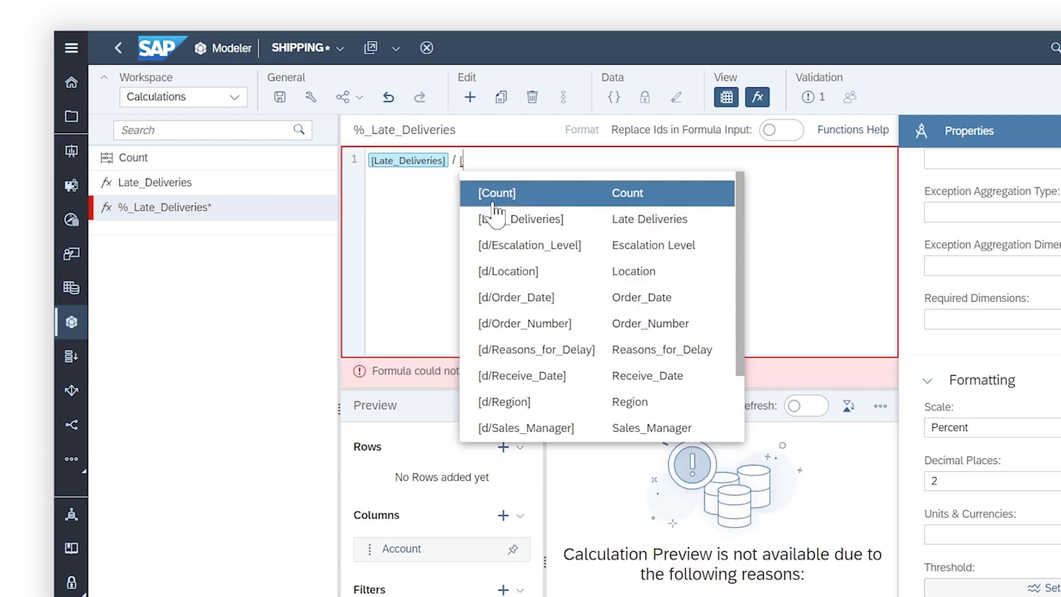
{"action": "left_click", "coordinate": [495, 203]}
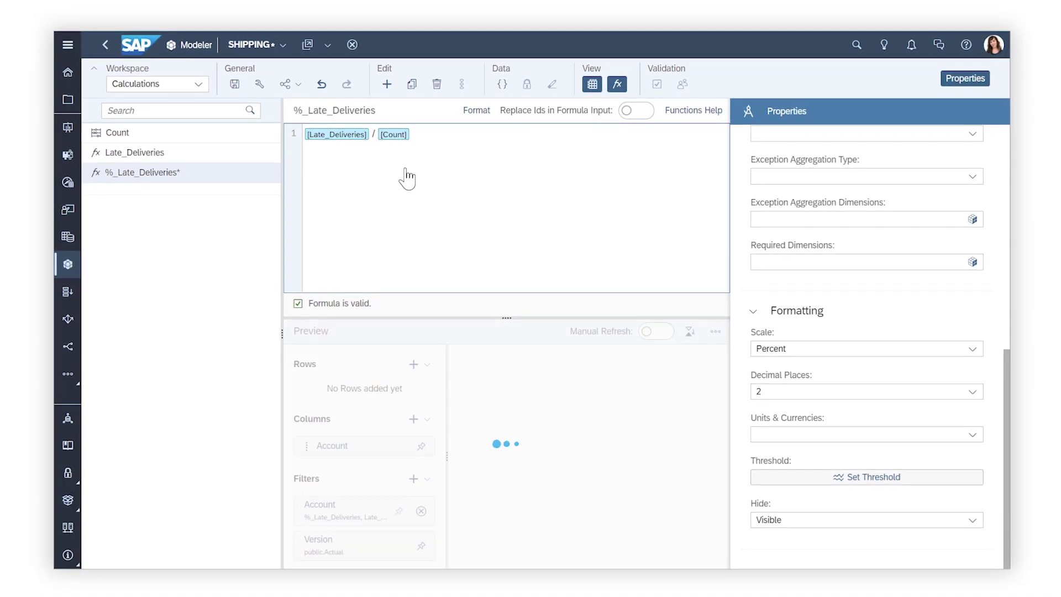
{"action": "left_click", "coordinate": [234, 84]}
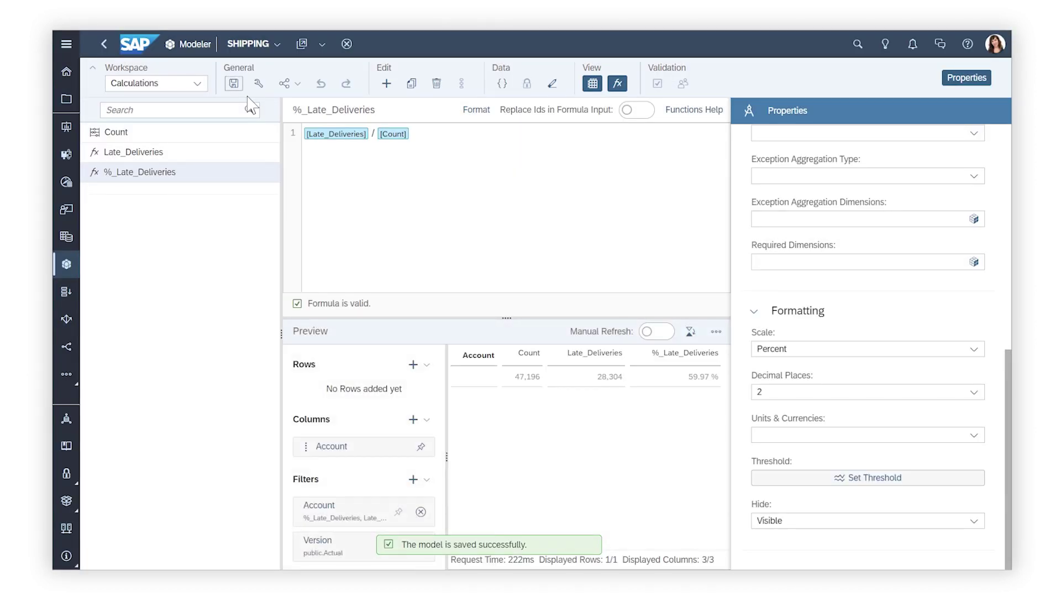
- Add Average_Days_to_Receive as DATEDIFF(Receive_Date, Order_Date, "Day") and save the model
{"action": "left_click", "coordinate": [387, 84]}
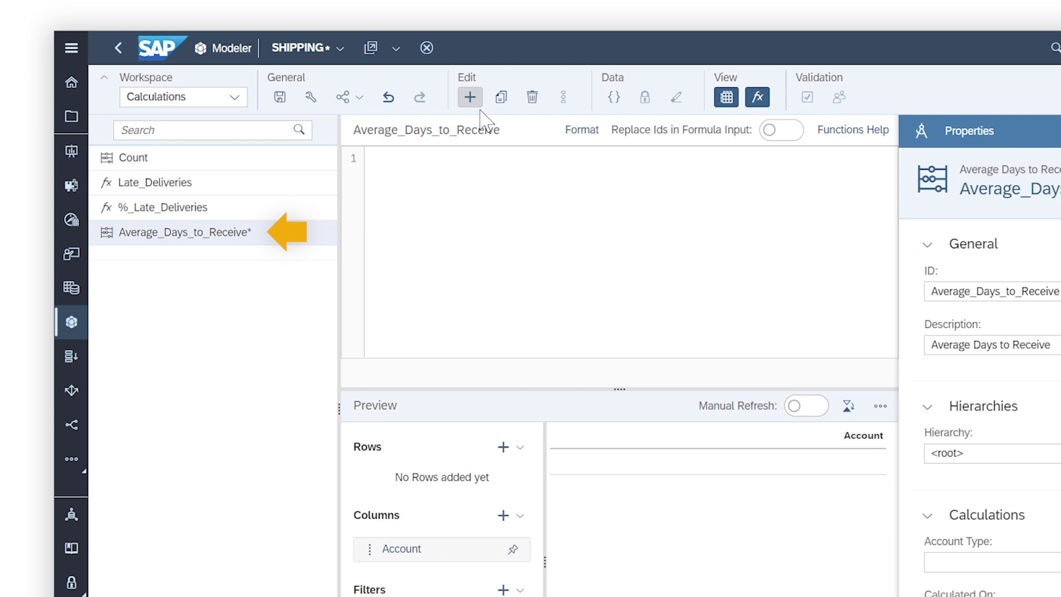
{"action": "left_click", "coordinate": [436, 202]}
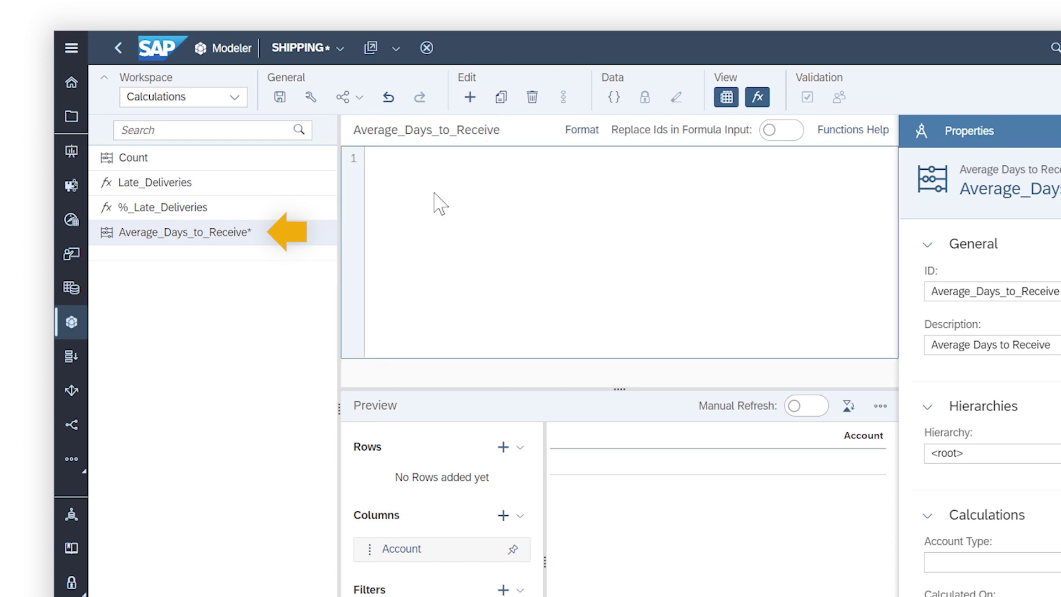
{"action": "key", "text": "ctrl+space"}
{"action": "type", "text": "D"}
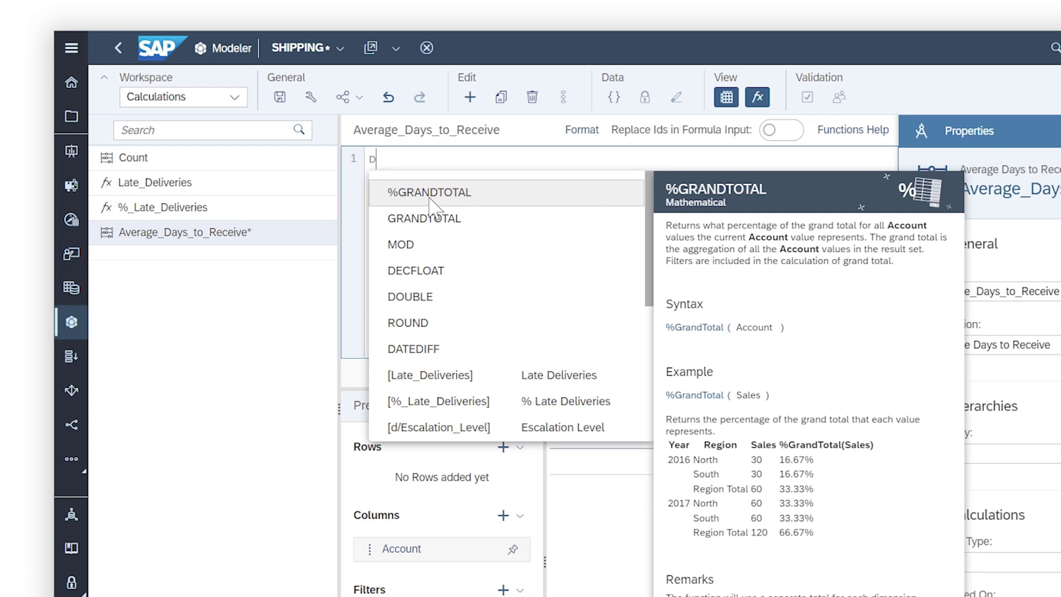
{"action": "left_click", "coordinate": [412, 347]}
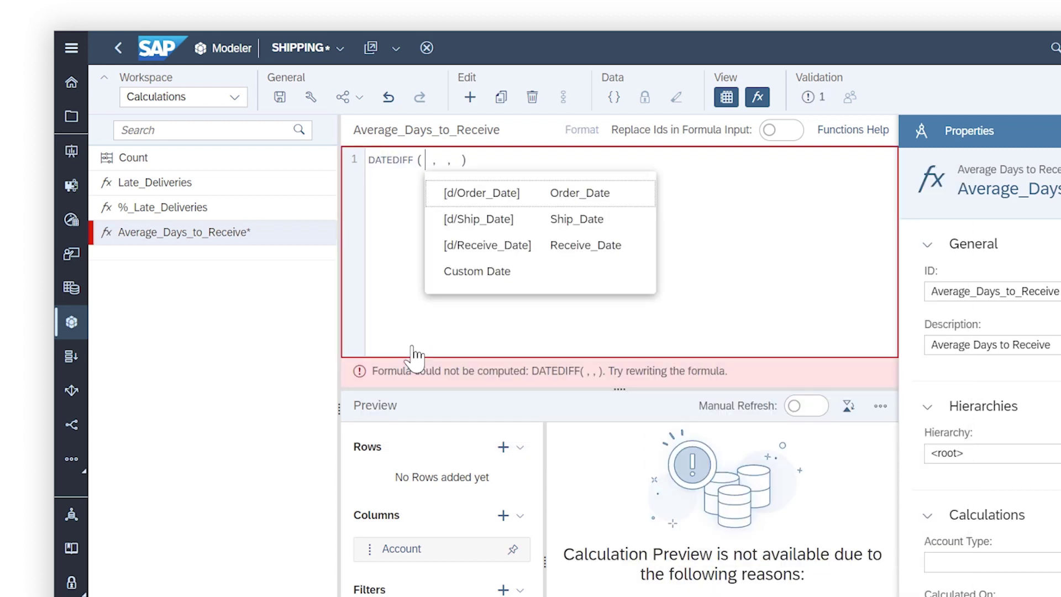
{"action": "left_click", "coordinate": [473, 251]}
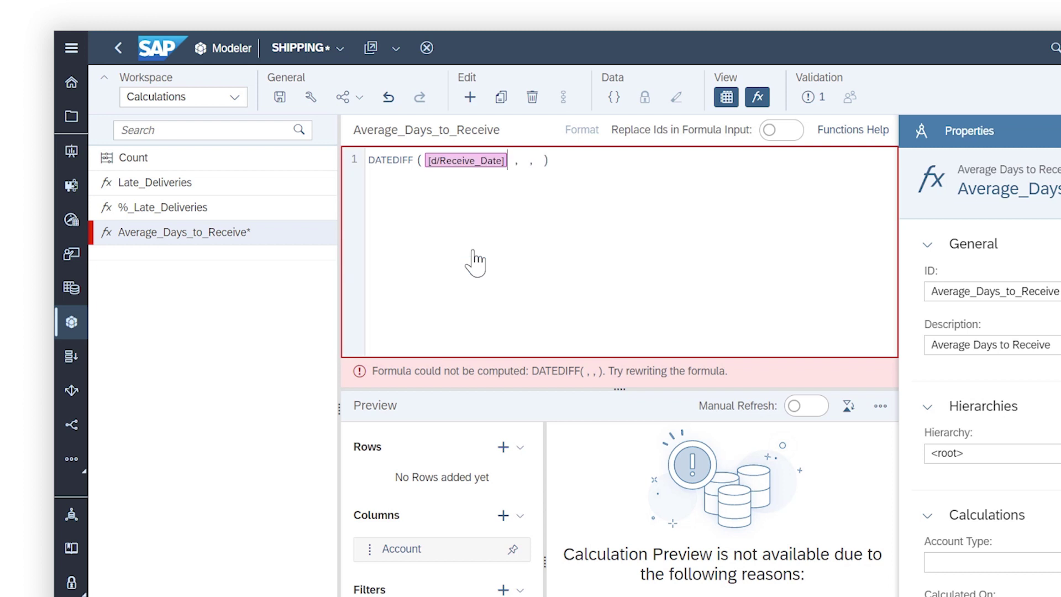
{"action": "left_click", "coordinate": [526, 164]}
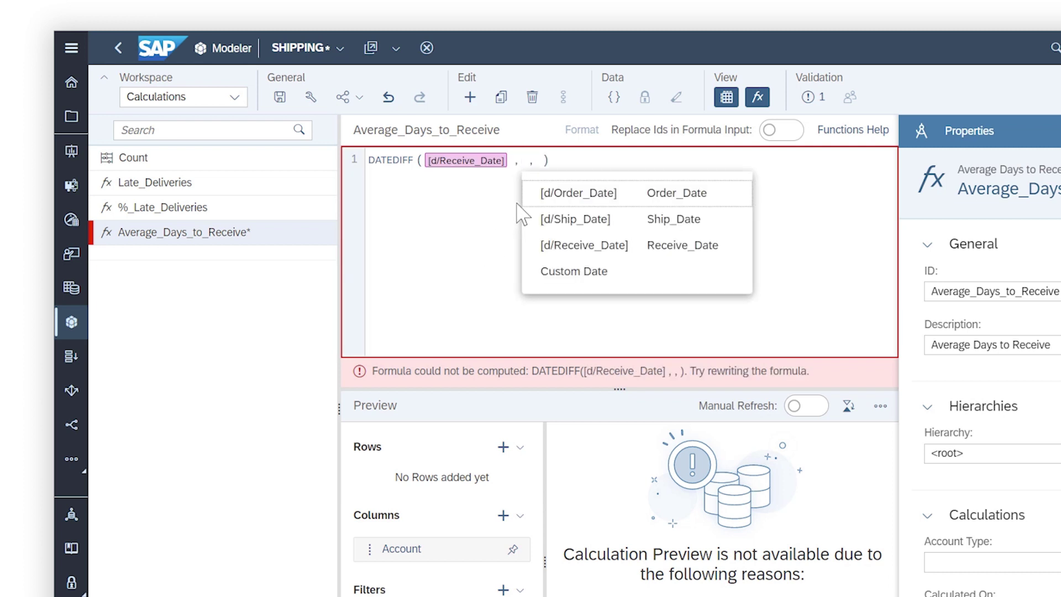
{"action": "left_click", "coordinate": [552, 194]}
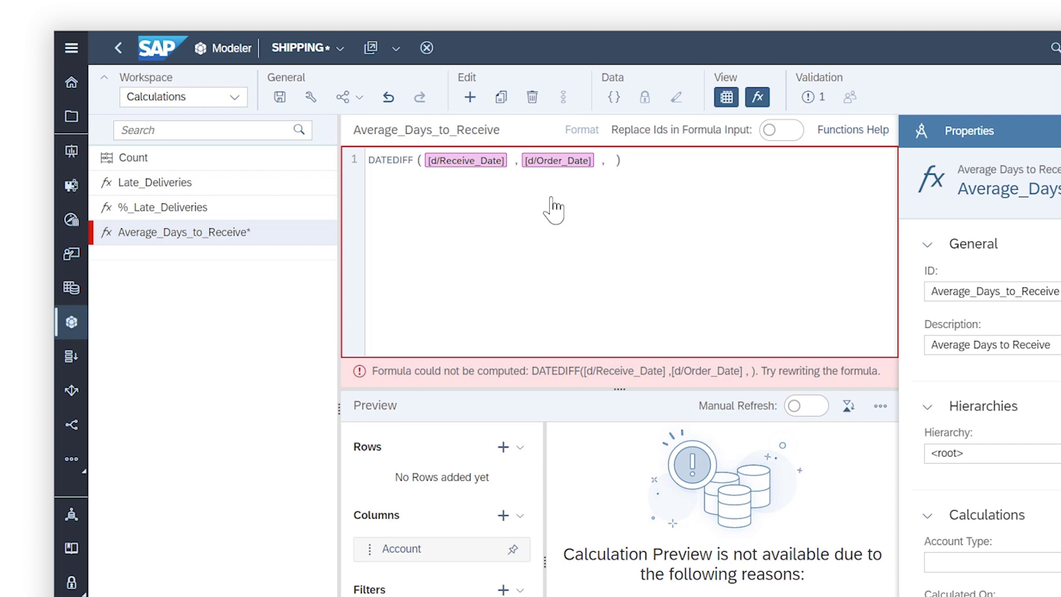
{"action": "left_click", "coordinate": [610, 160]}
{"action": "left_click", "coordinate": [642, 253]}
{"action": "type", "text": "\"Day\""}
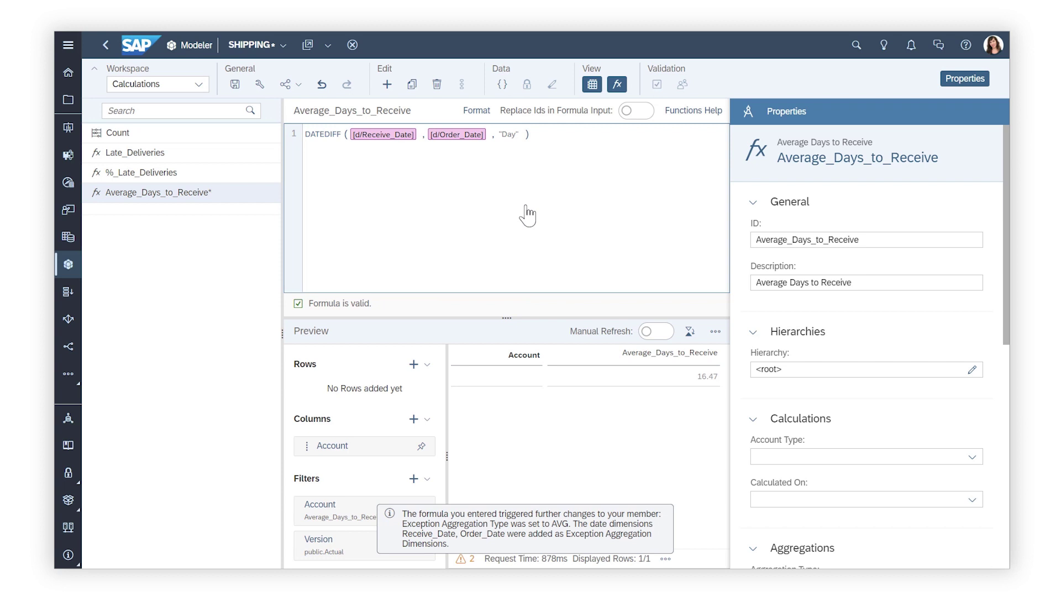
{"action": "left_click", "coordinate": [235, 86]}
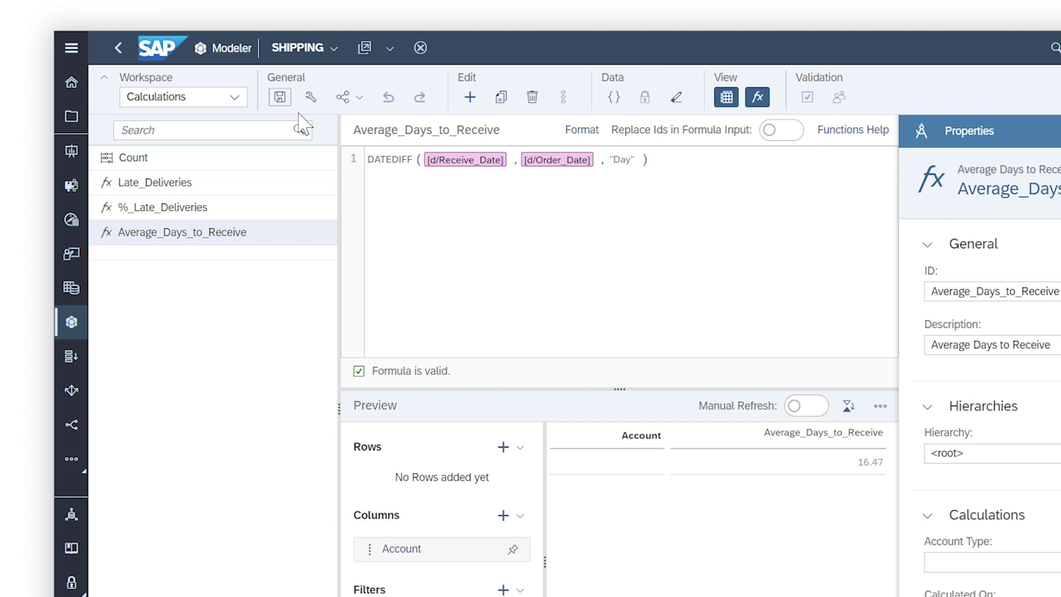
- Create Number variable Days_to_Ship_Reduction, described 'Days to Ship Reduction', default 0, then save
{"action": "left_click", "coordinate": [611, 105]}
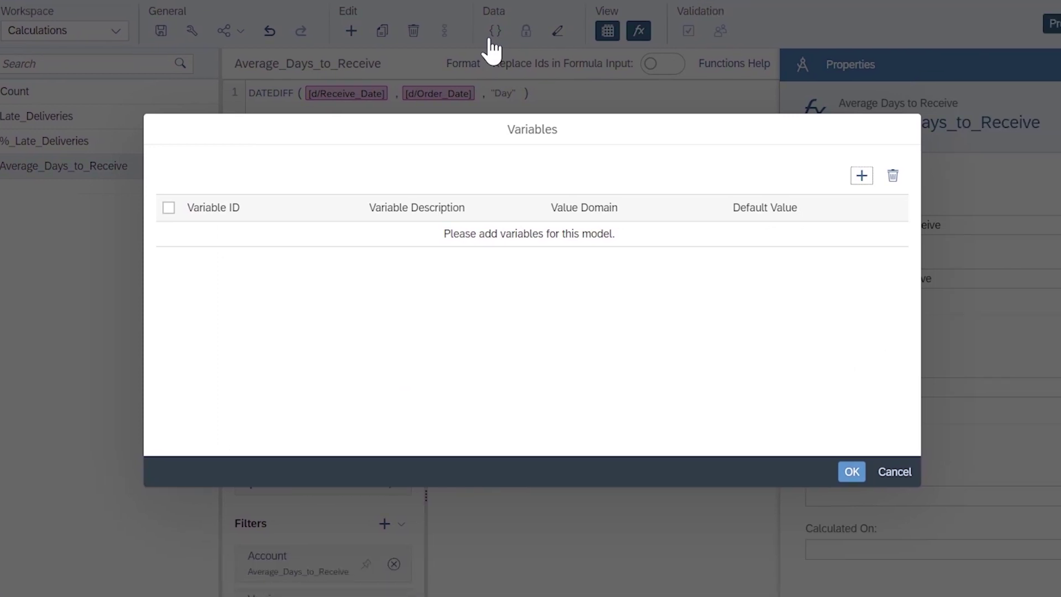
{"action": "left_click", "coordinate": [861, 176]}
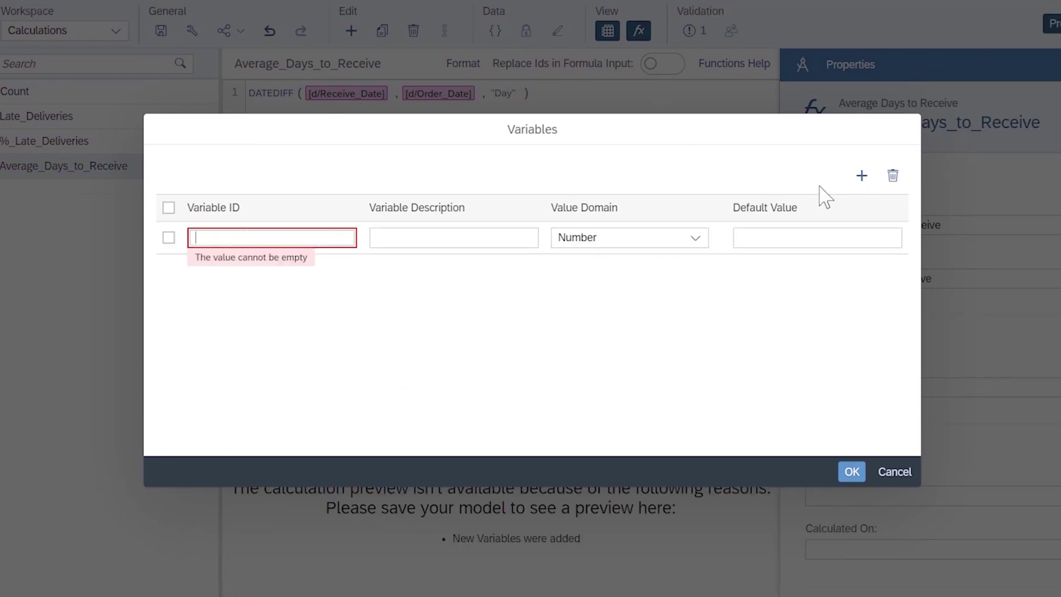
{"action": "type", "text": "Days_to_Ship_Reduction"}
{"action": "key", "text": "Tab"}
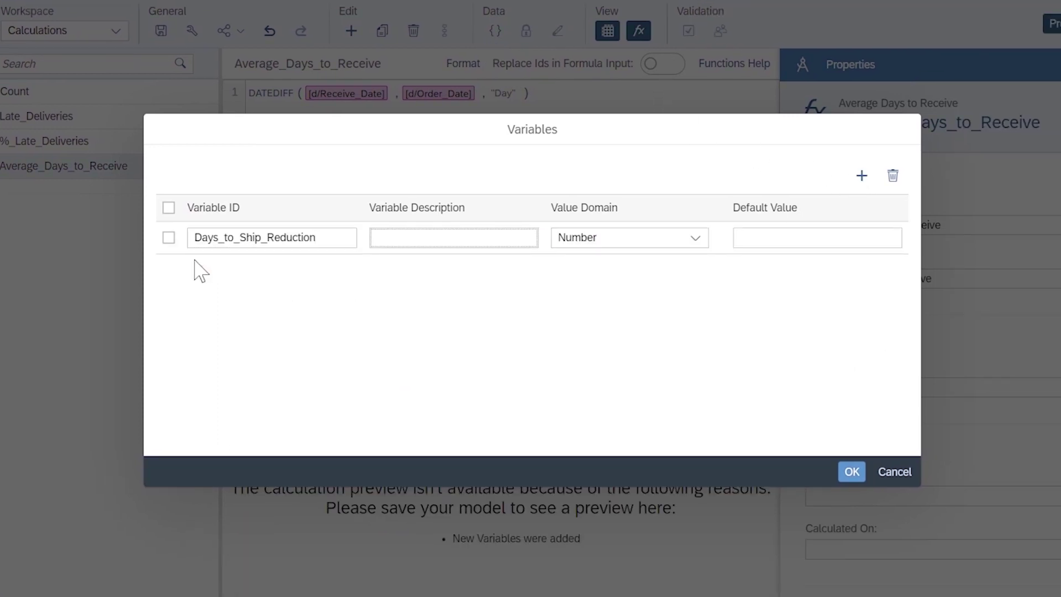
{"action": "type", "text": "Days to Ship Reduction"}
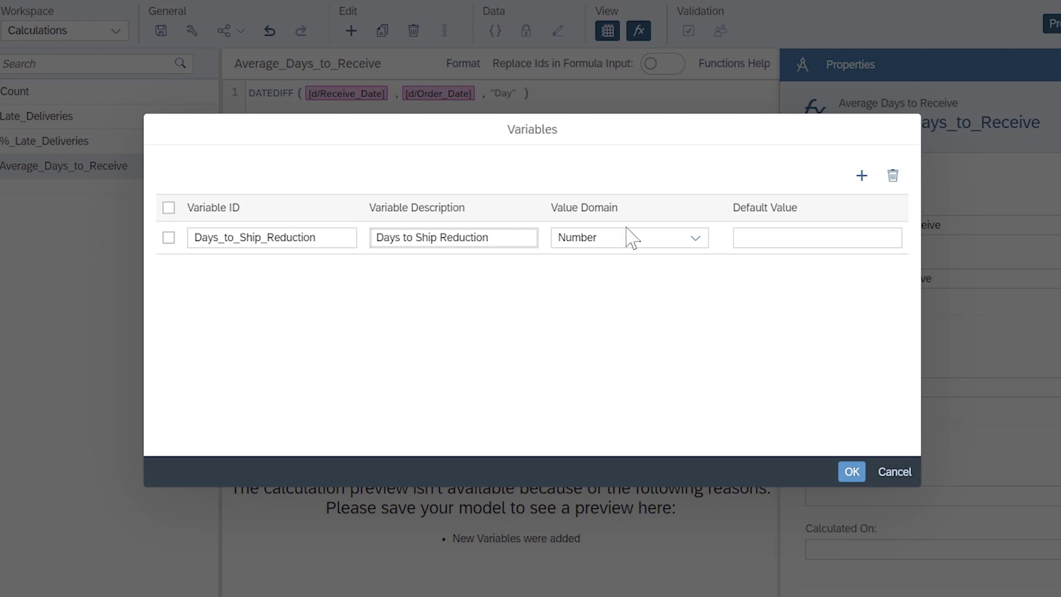
{"action": "left_click", "coordinate": [696, 239]}
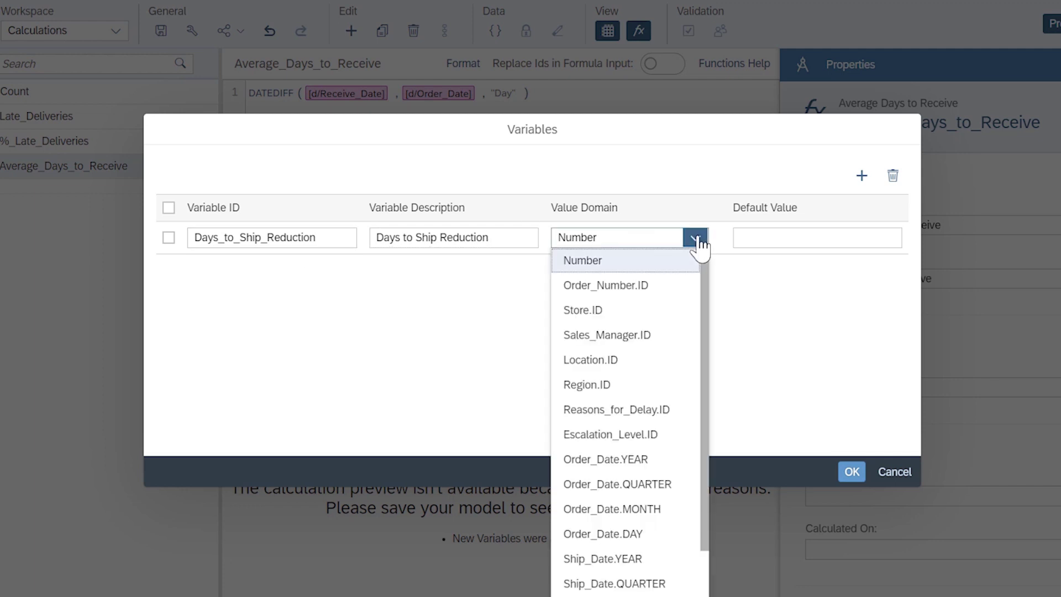
{"action": "left_click", "coordinate": [675, 265]}
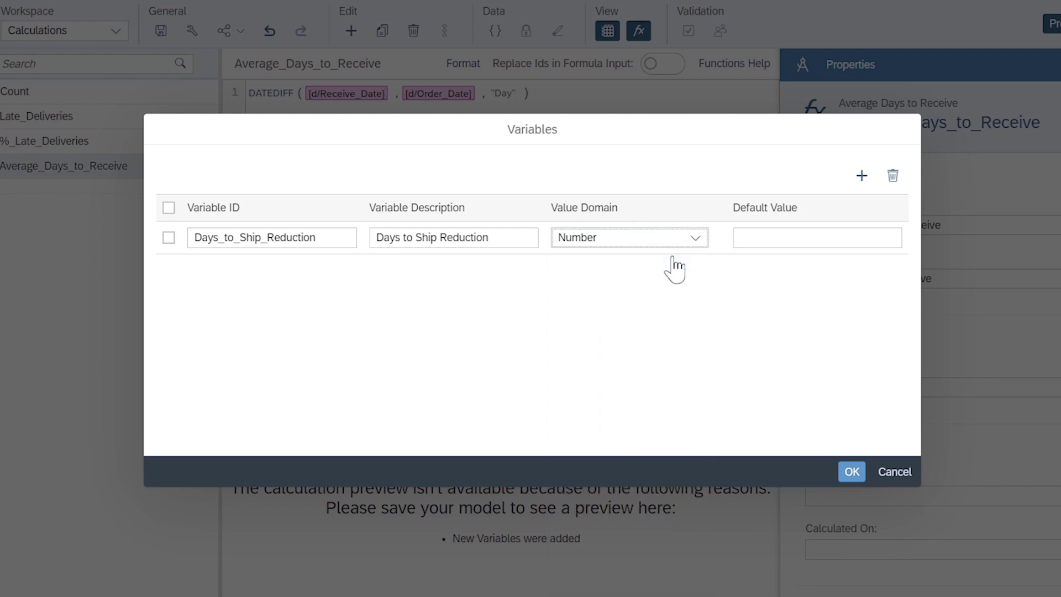
{"action": "left_click", "coordinate": [757, 235]}
{"action": "type", "text": "0"}
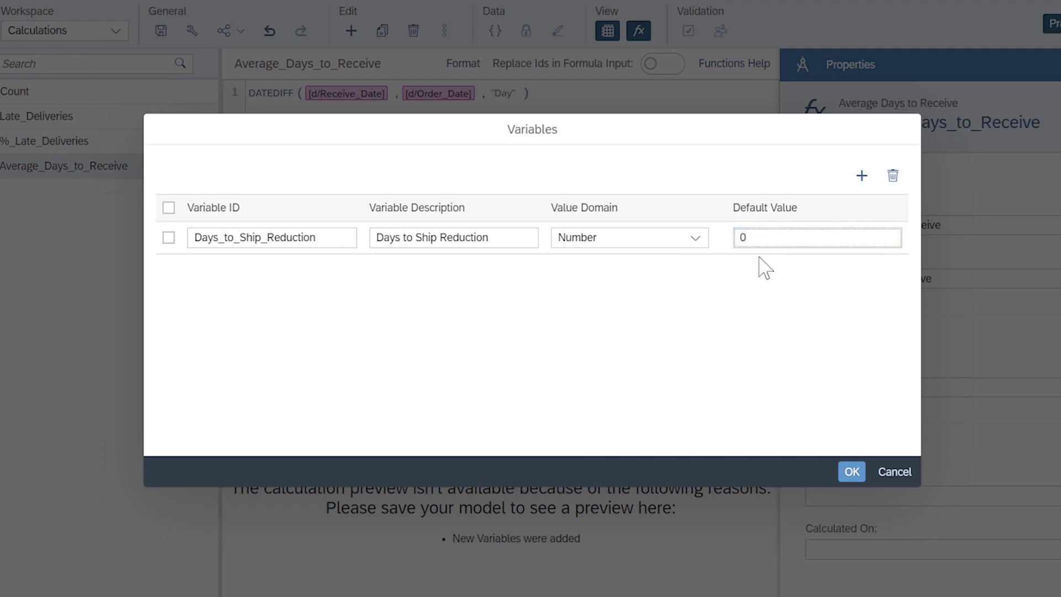
{"action": "left_click", "coordinate": [851, 472]}
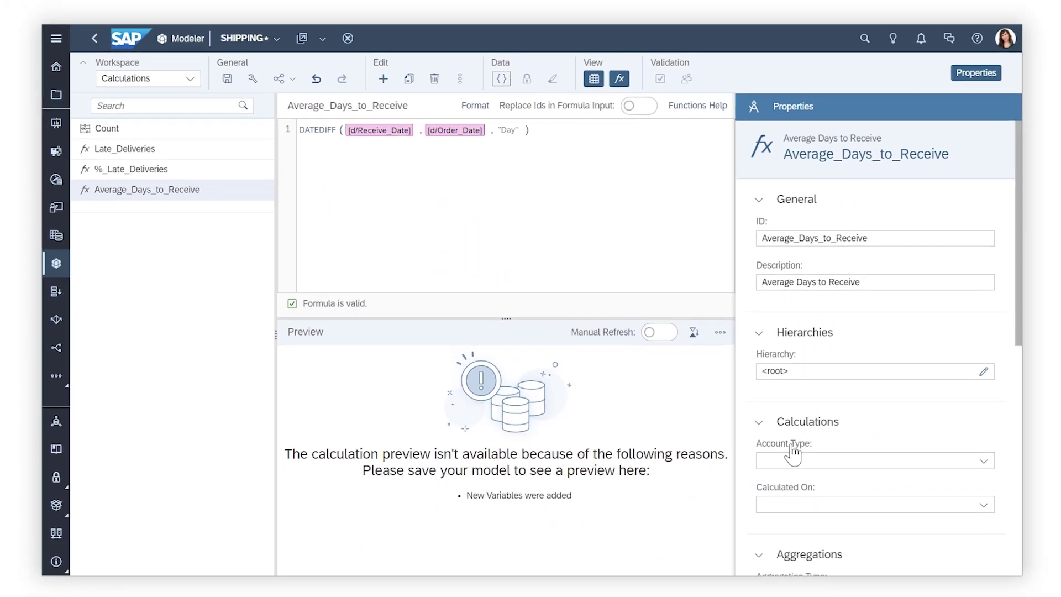
{"action": "left_click", "coordinate": [234, 84]}
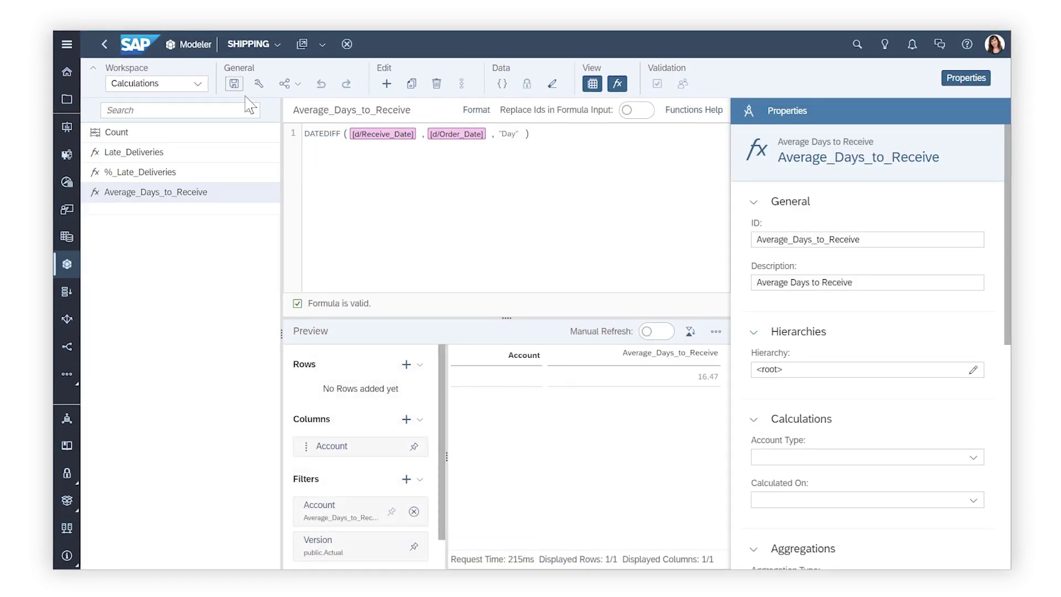
- Add What_If_Shipping as [Average_Days_to_Receive] - Days_to_Ship_Reduction and save the model
{"action": "left_click", "coordinate": [393, 86]}
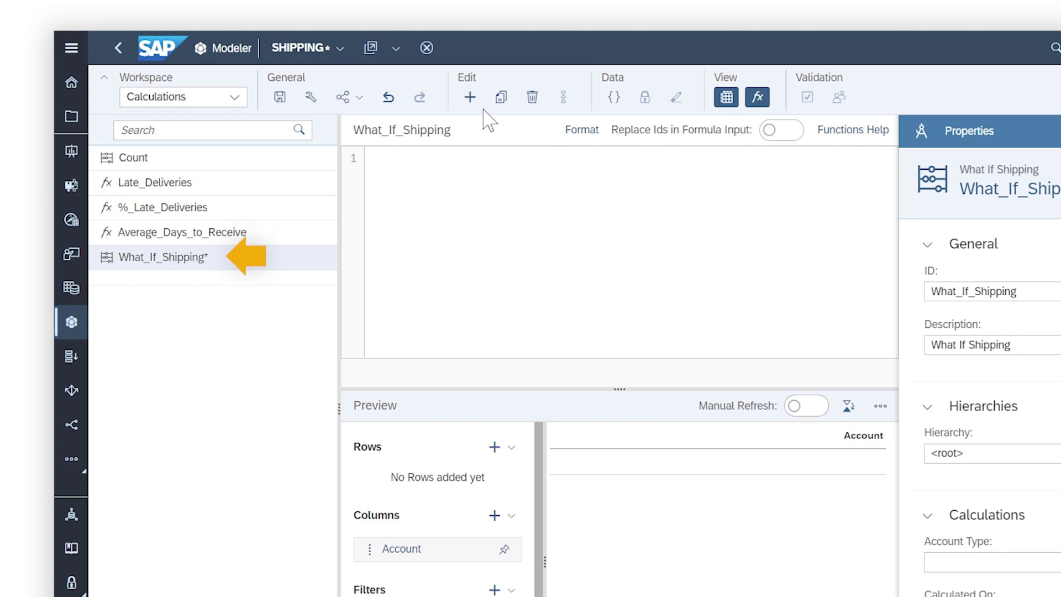
{"action": "left_click", "coordinate": [407, 202]}
{"action": "key", "text": "ctrl+space"}
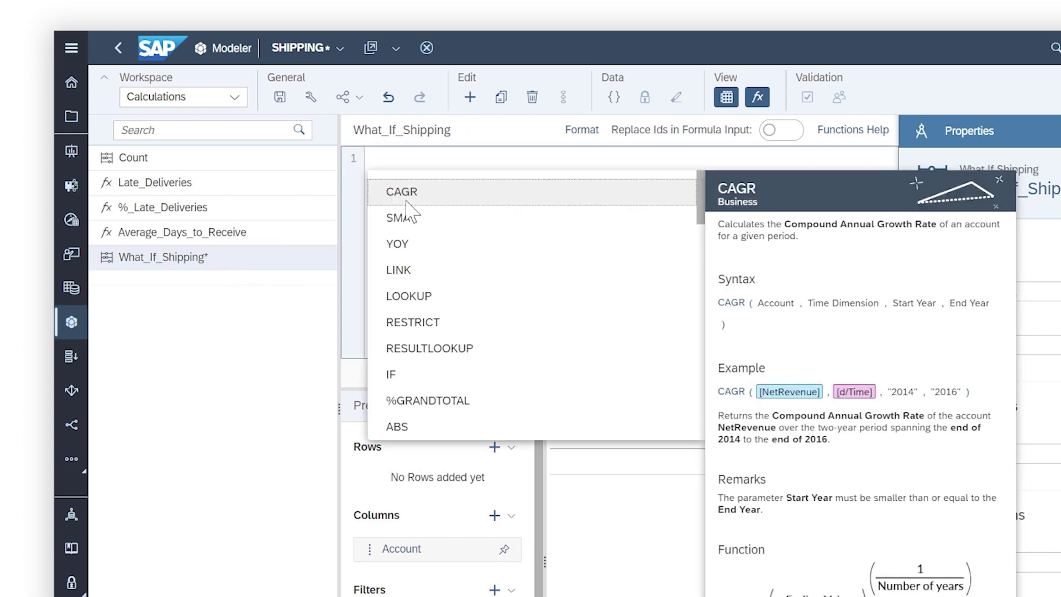
{"action": "type", "text": "["}
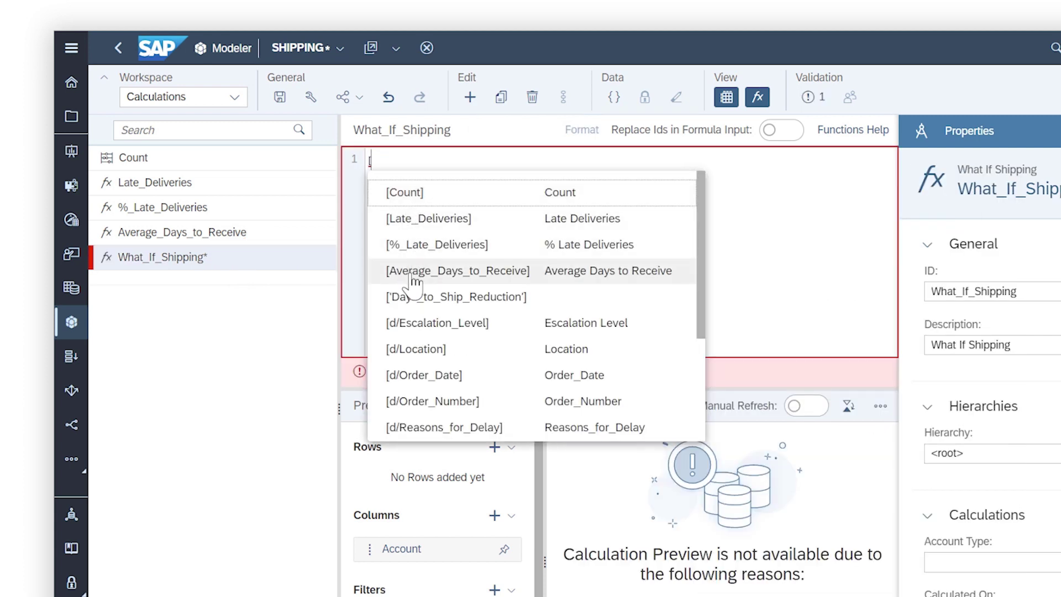
{"action": "left_click", "coordinate": [411, 272]}
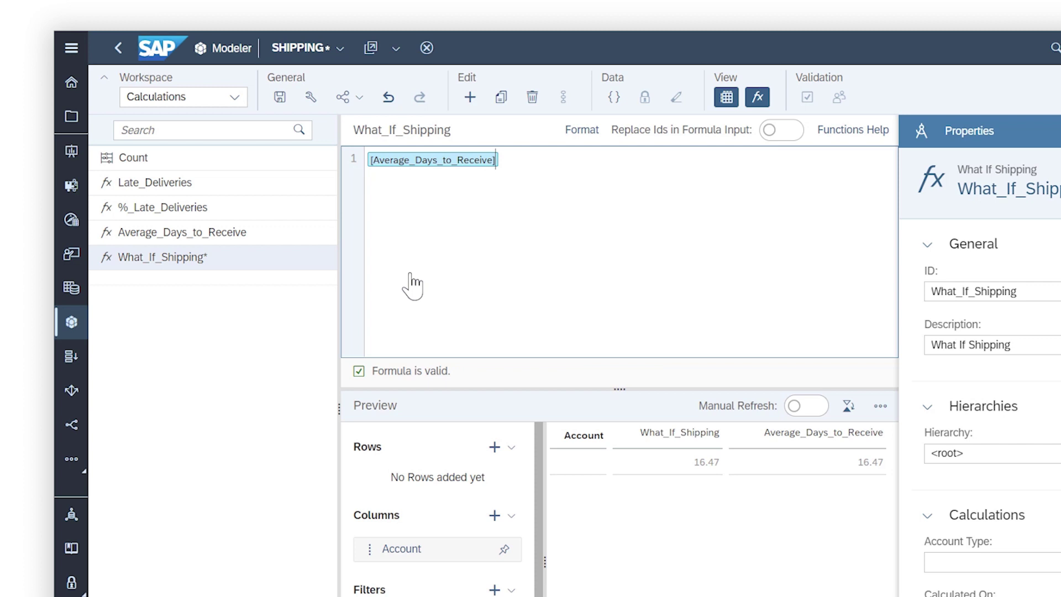
{"action": "type", "text": " -"}
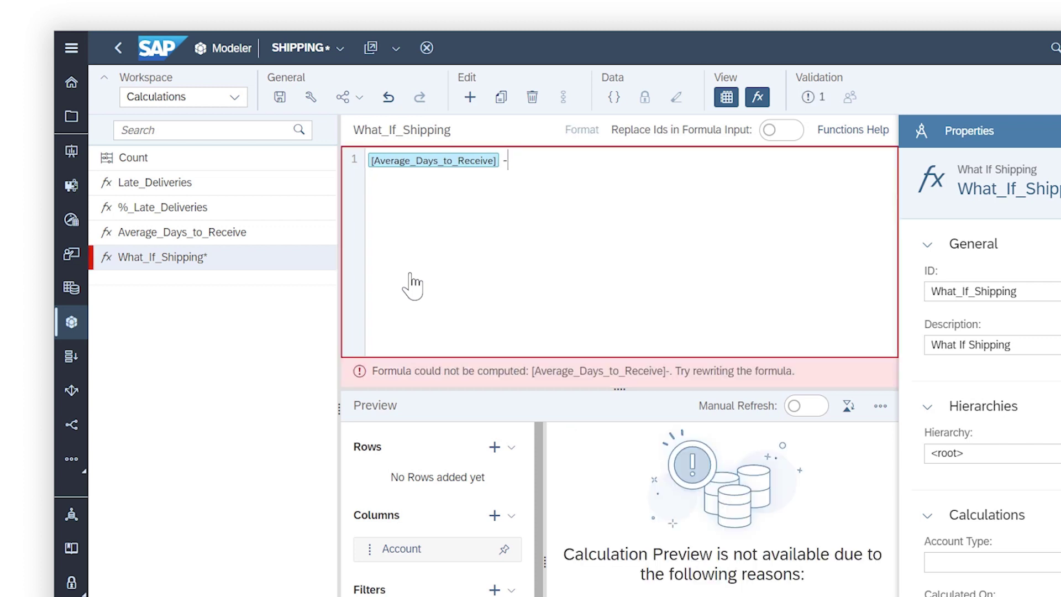
{"action": "key", "text": "ctrl+space"}
{"action": "type", "text": "["}
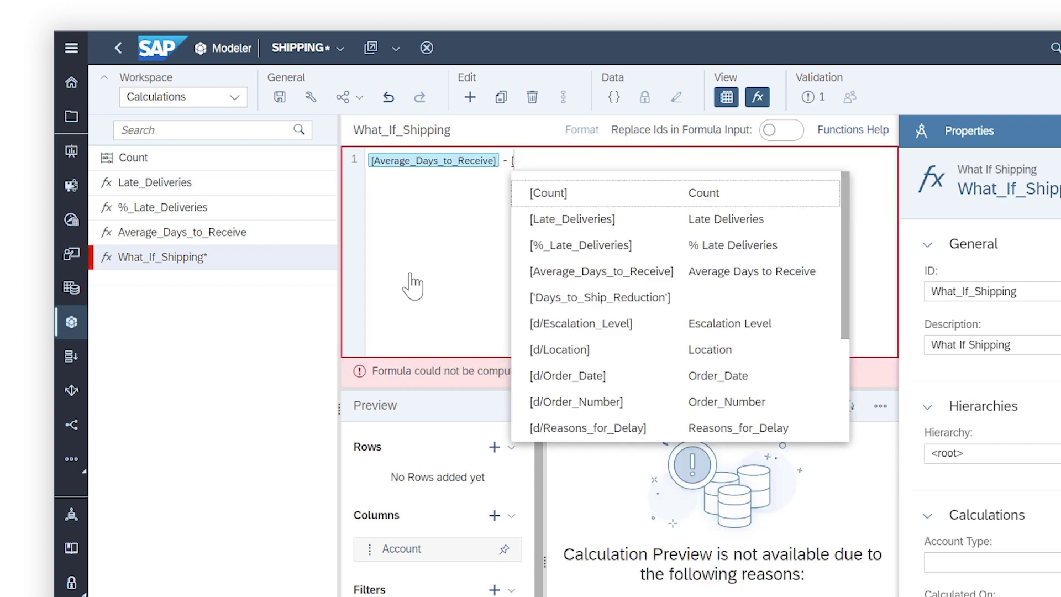
{"action": "left_click", "coordinate": [534, 301]}
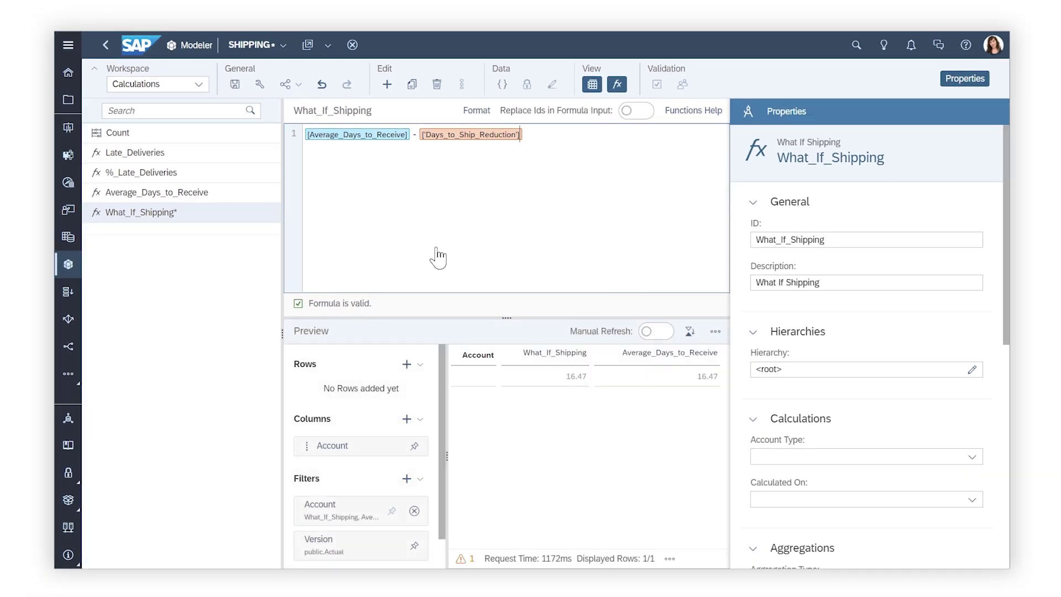
{"action": "left_click", "coordinate": [235, 84]}
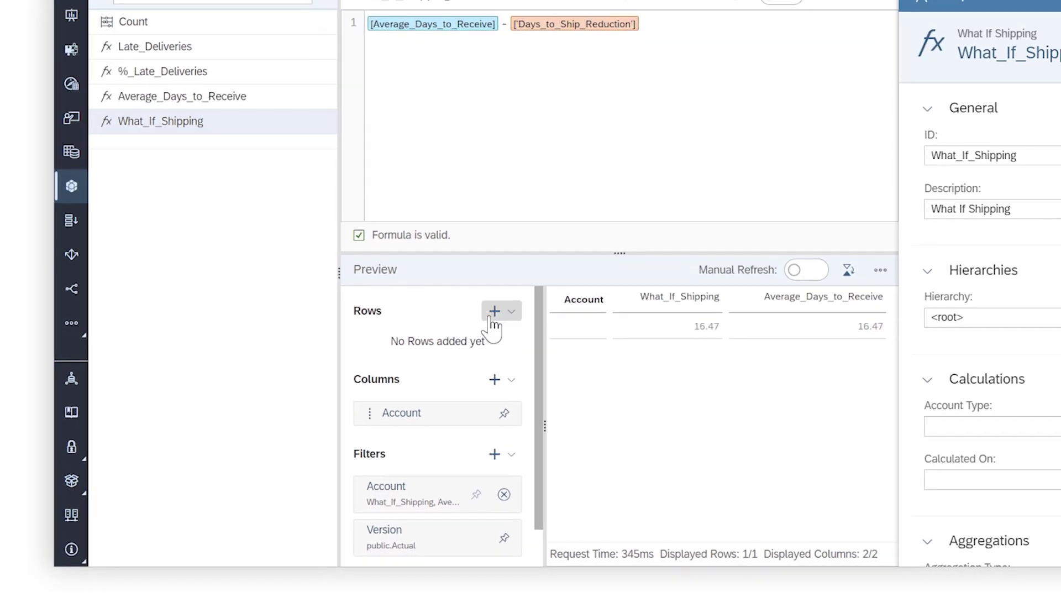
- Break the calculation preview down by Region in Rows
{"action": "left_click", "coordinate": [407, 364]}
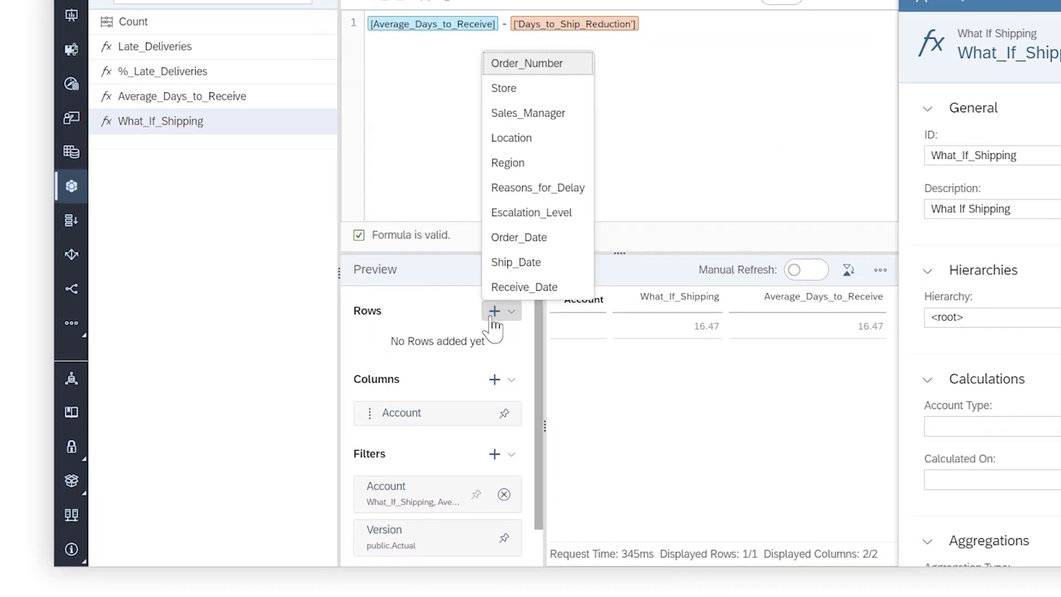
{"action": "left_click", "coordinate": [507, 162]}
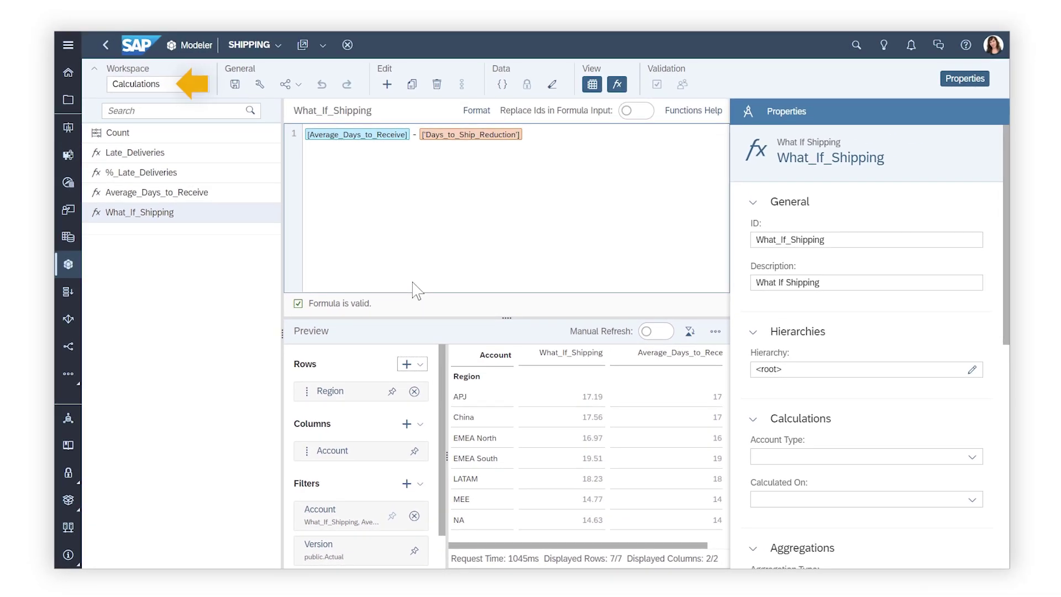
{"action": "left_click", "coordinate": [199, 84]}
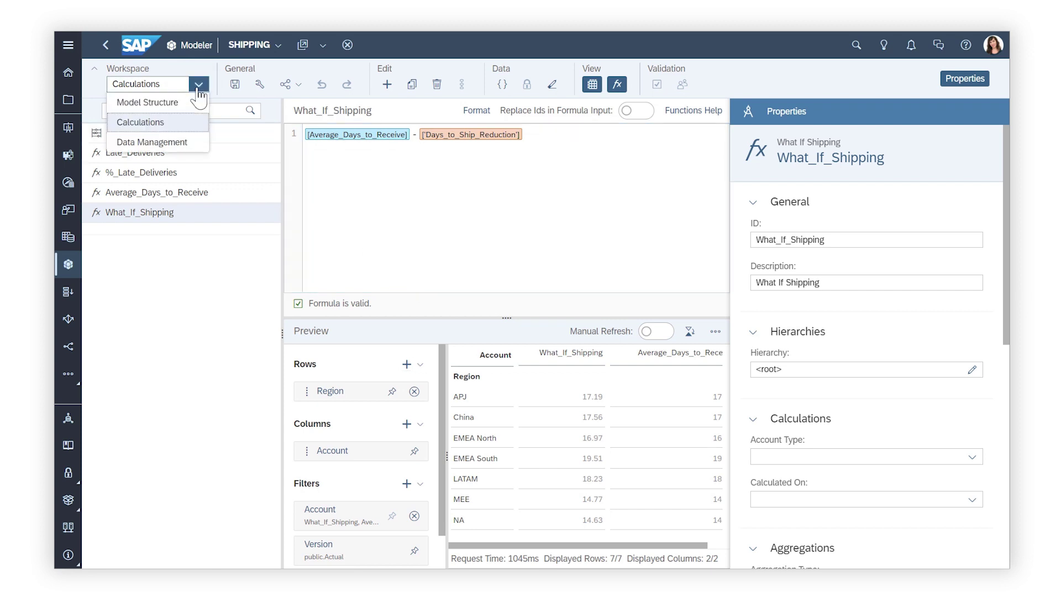
- In Model Structure, review the Late_Deliveries formula in Account, then return to the overview
{"action": "left_click", "coordinate": [193, 105]}
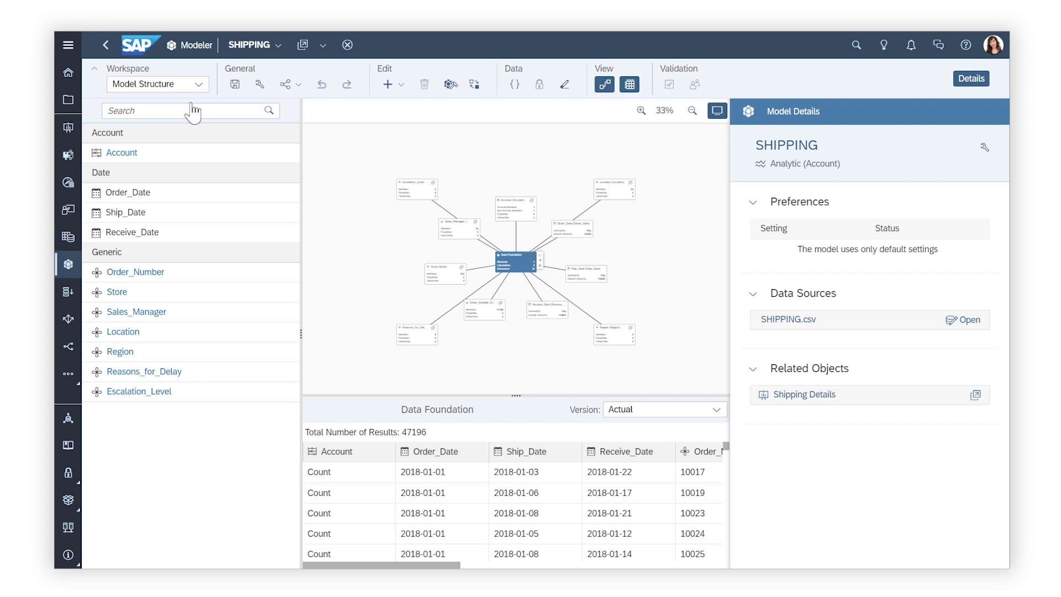
{"action": "left_click", "coordinate": [121, 153]}
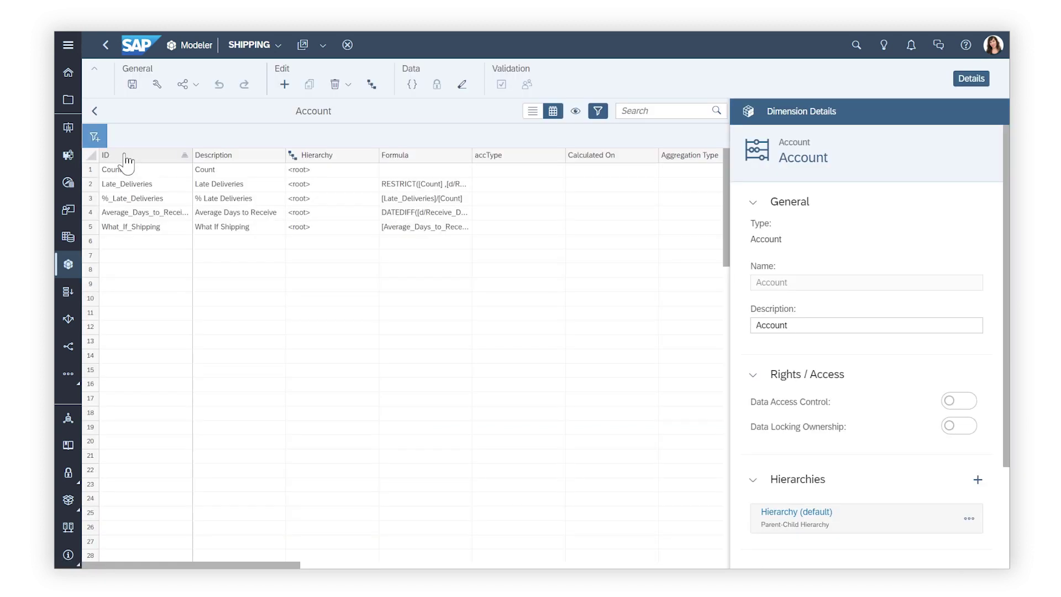
{"action": "left_click", "coordinate": [424, 185]}
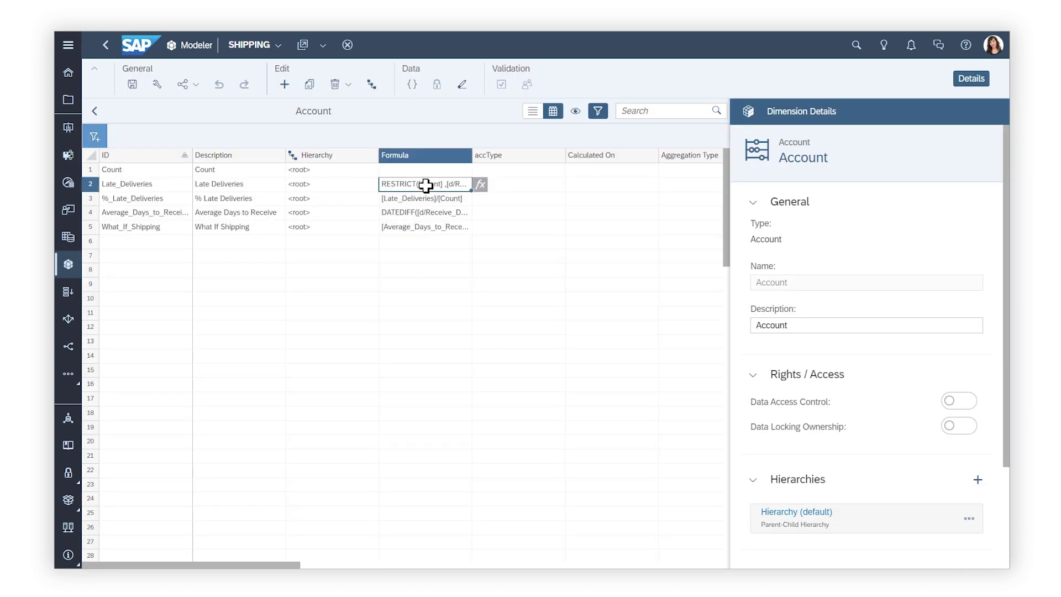
{"action": "left_click", "coordinate": [479, 185]}
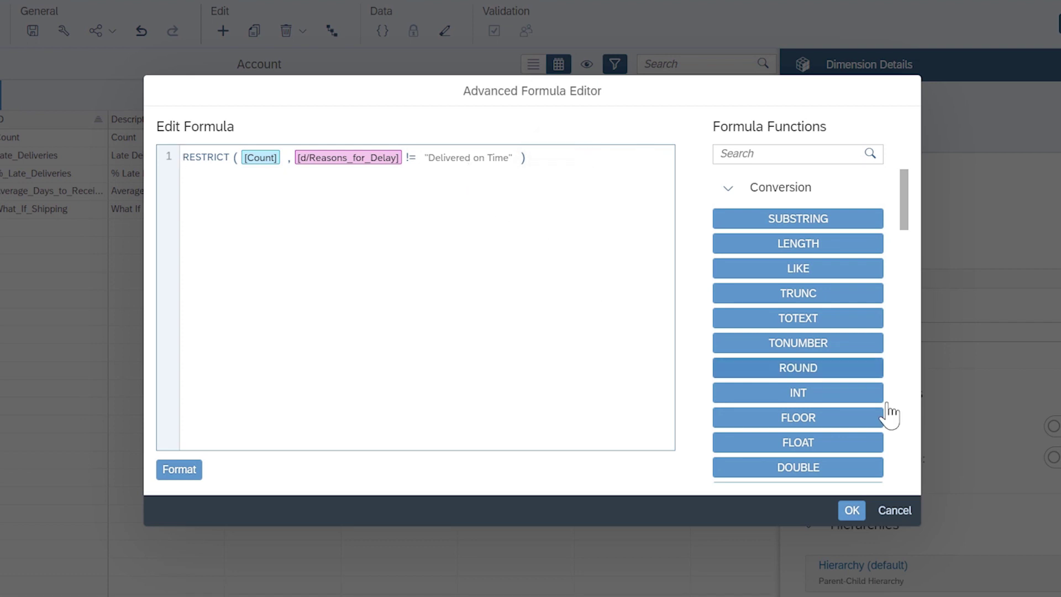
{"action": "left_click", "coordinate": [908, 512]}
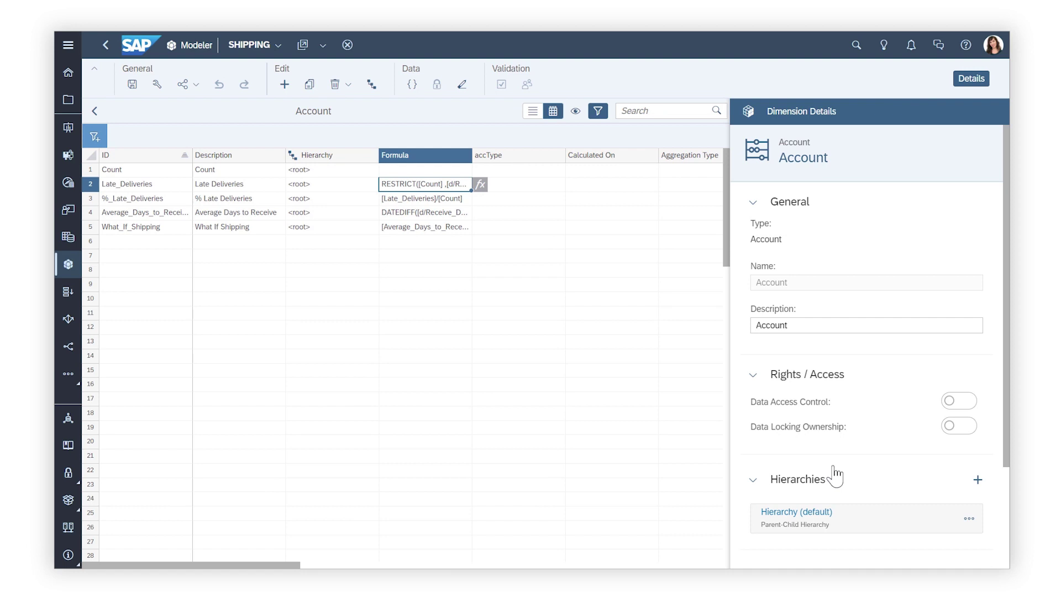
{"action": "left_click", "coordinate": [95, 112]}
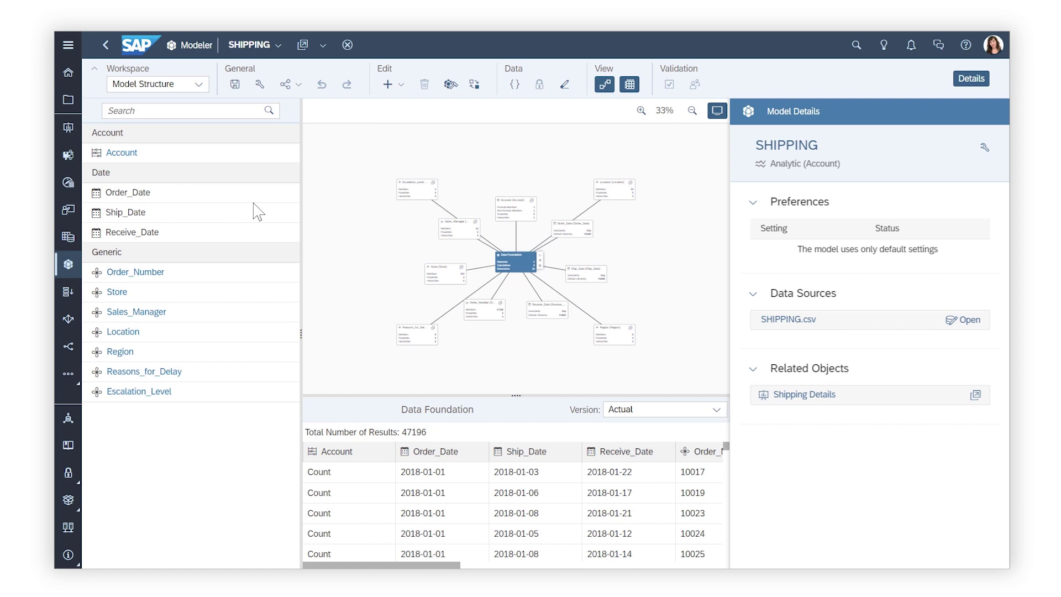
- Open the Shipping Details story and set Days to Ship Reduction to 1
{"action": "left_click", "coordinate": [975, 395]}
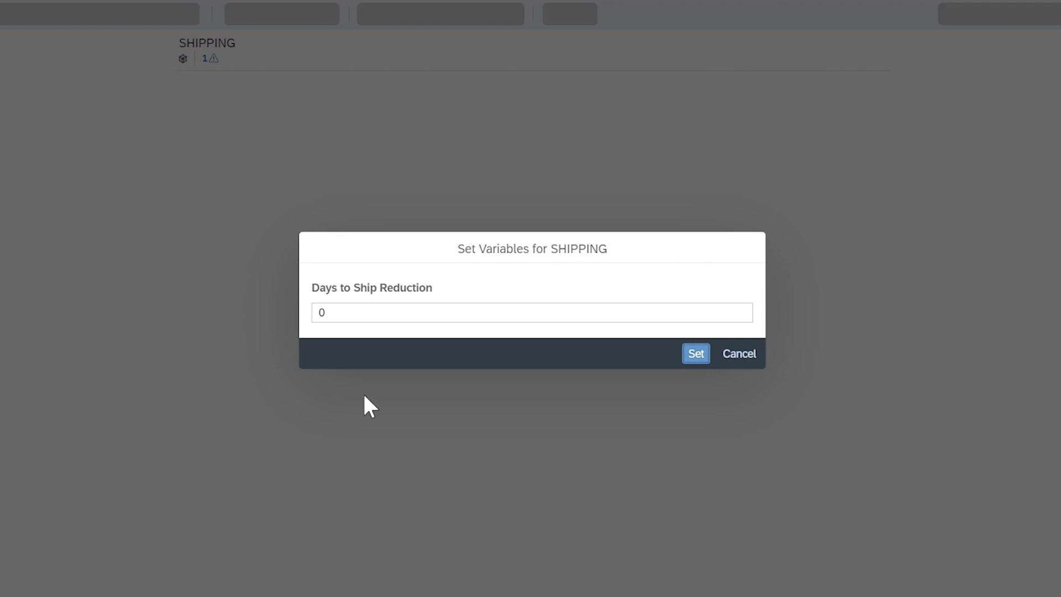
{"action": "double_click", "coordinate": [323, 313]}
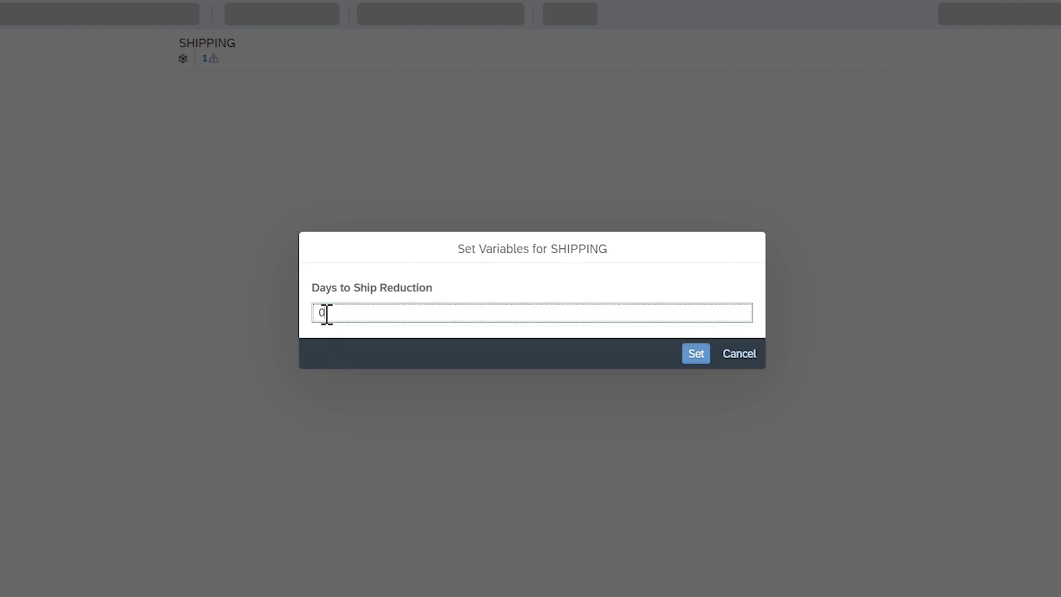
{"action": "type", "text": "1"}
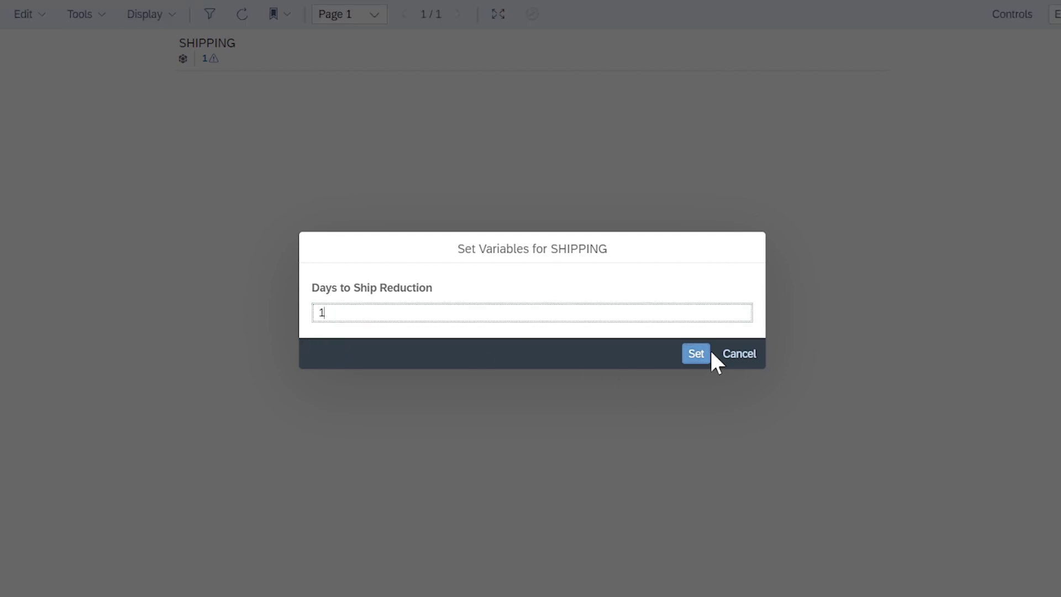
{"action": "left_click", "coordinate": [704, 354]}
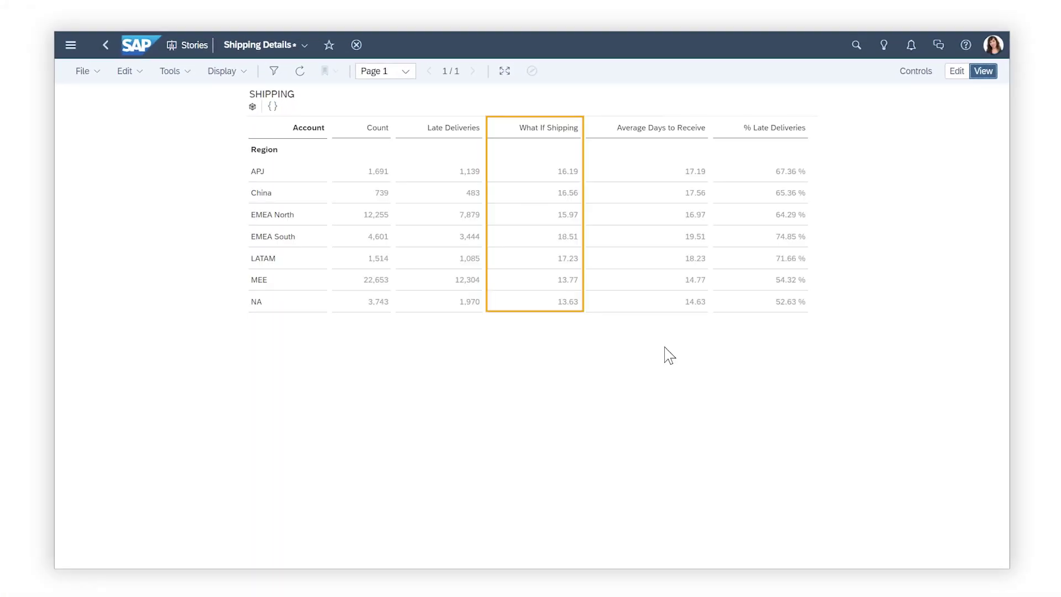
- Enter edit mode and review the story-level SHIPPING variable settings, leaving them unchanged
{"action": "left_click", "coordinate": [956, 72]}
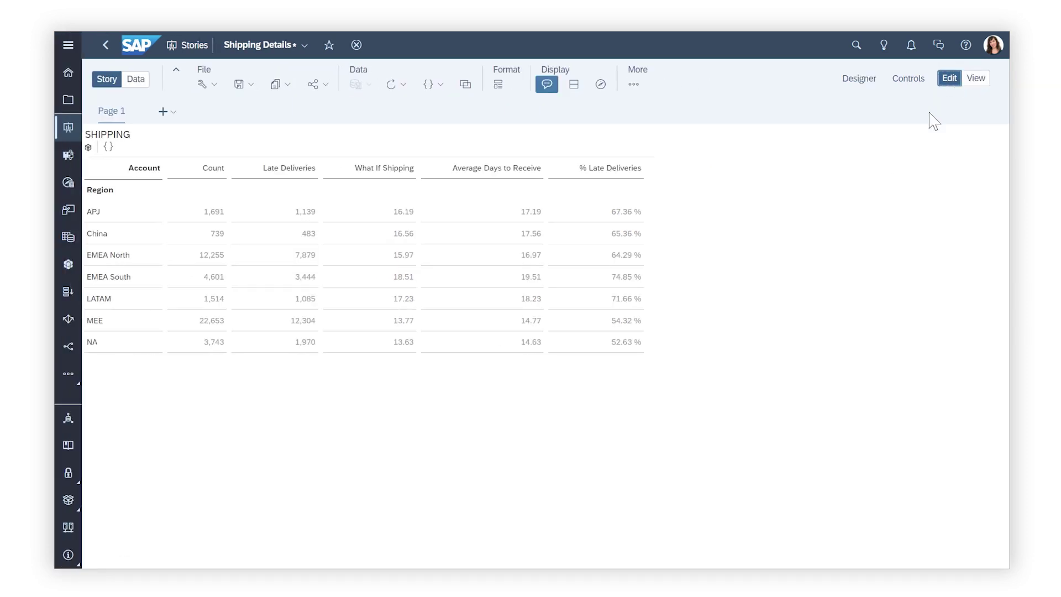
{"action": "left_click", "coordinate": [442, 86]}
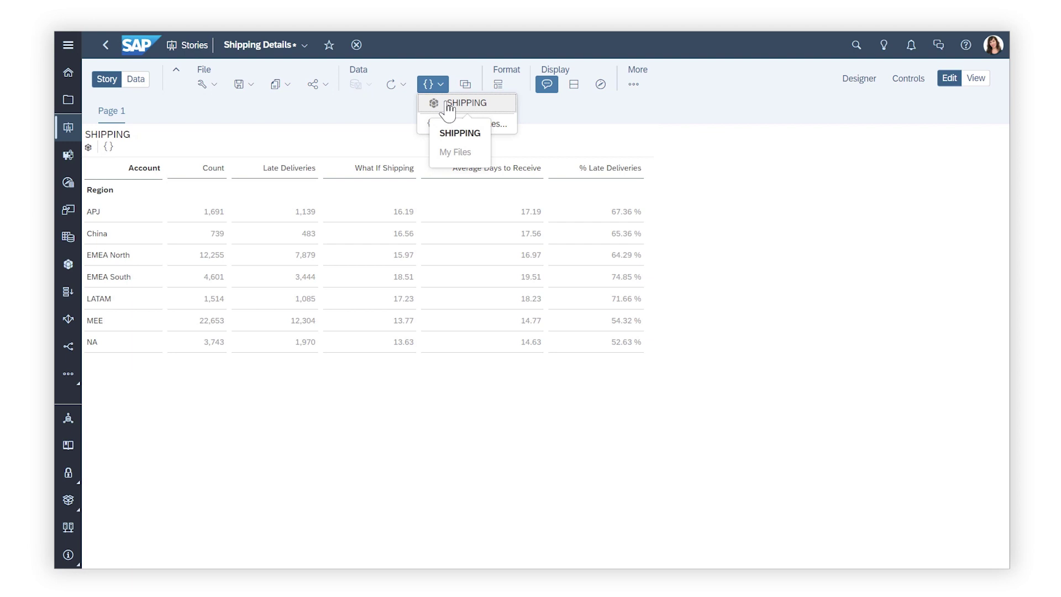
{"action": "left_click", "coordinate": [442, 105]}
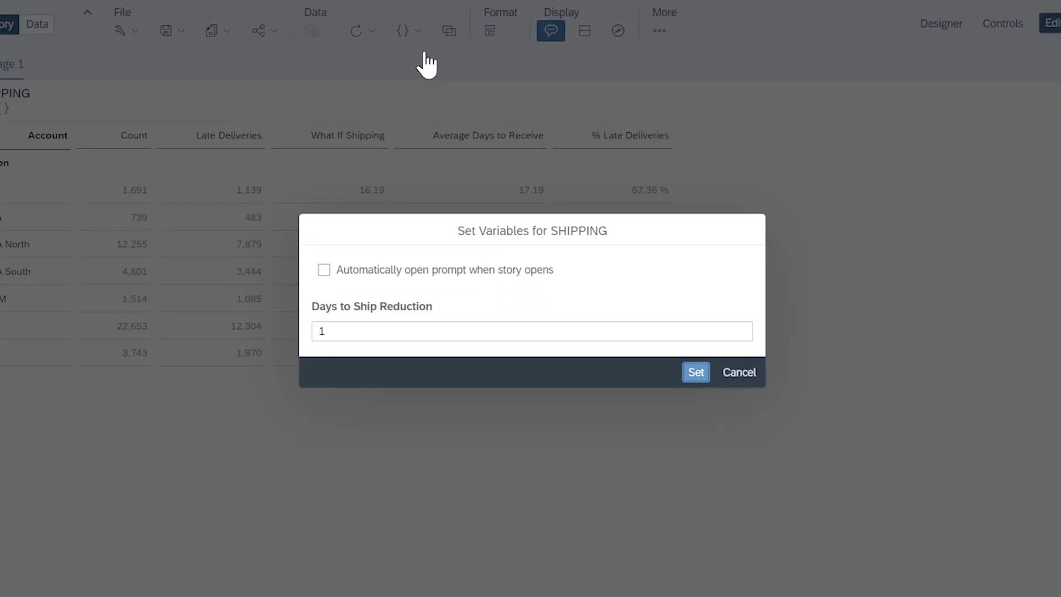
{"action": "left_click", "coordinate": [726, 373]}
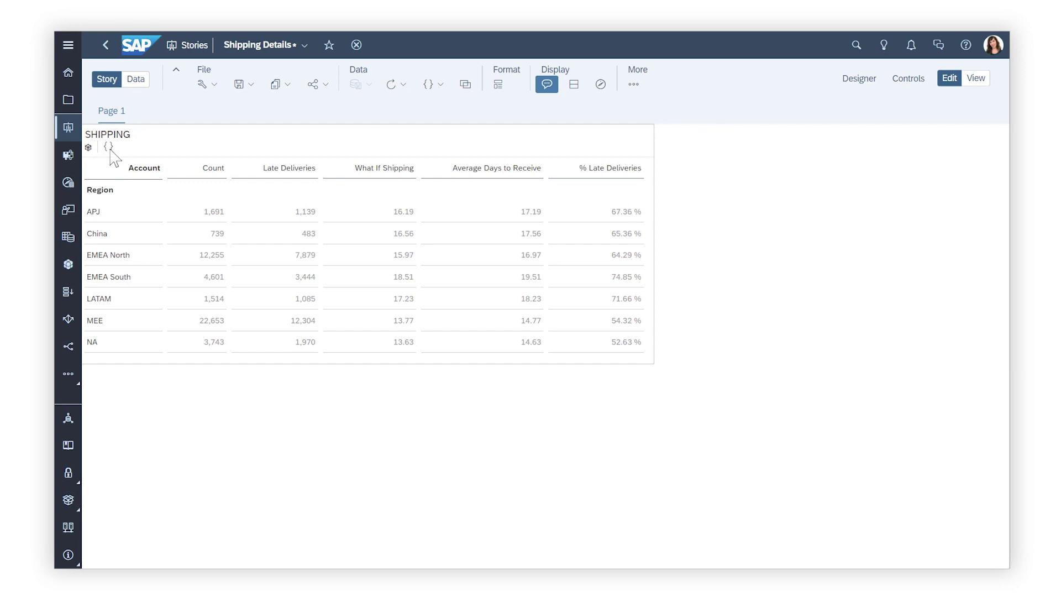
- Give the SHIPPING table its own Days to Ship Reduction value of 1.5
{"action": "left_click", "coordinate": [109, 146]}
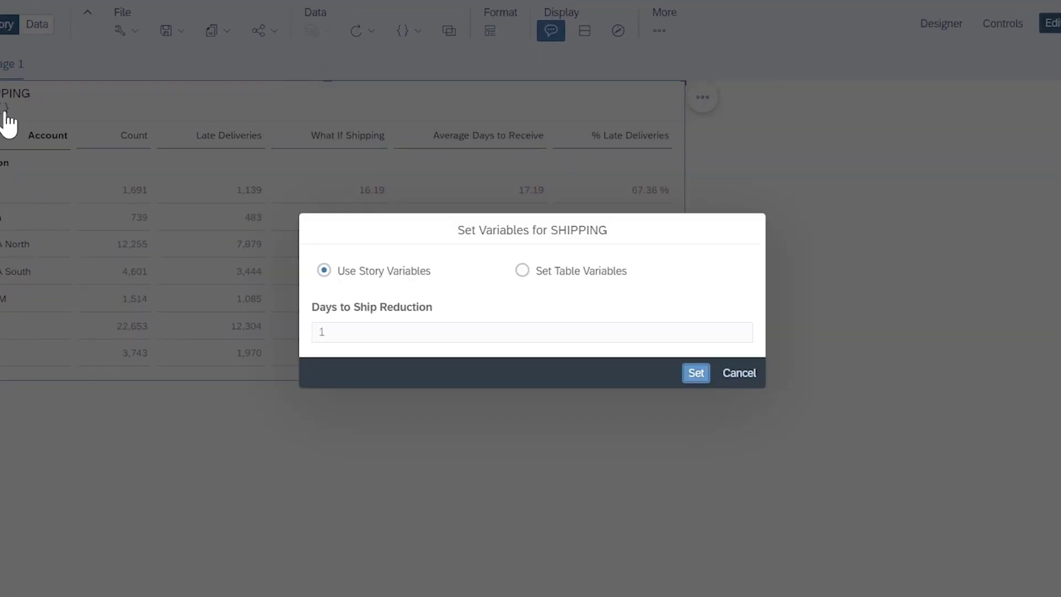
{"action": "left_click", "coordinate": [522, 274]}
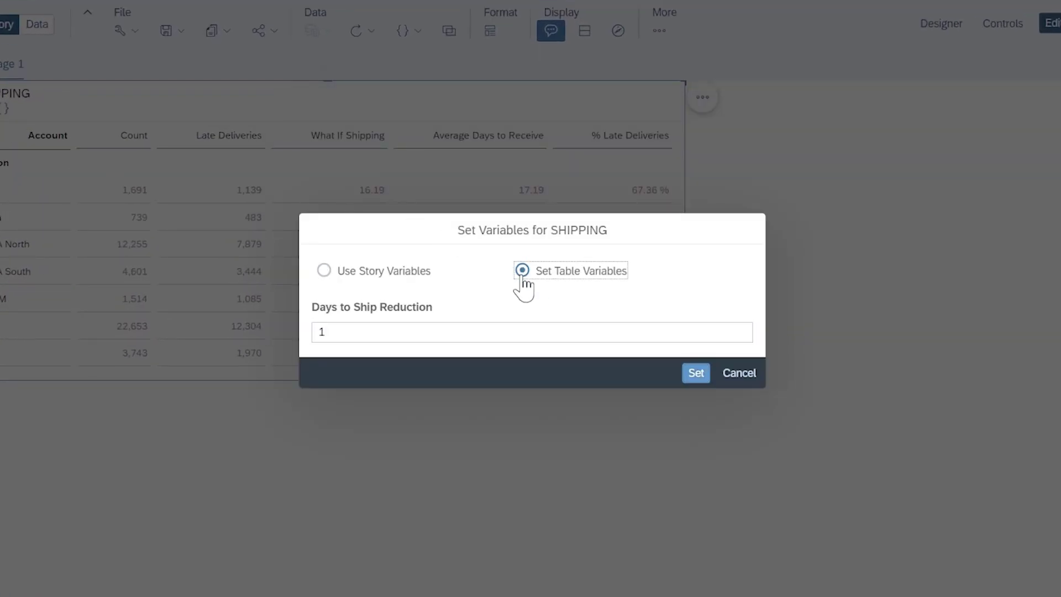
{"action": "left_click", "coordinate": [345, 334]}
{"action": "type", "text": ".5"}
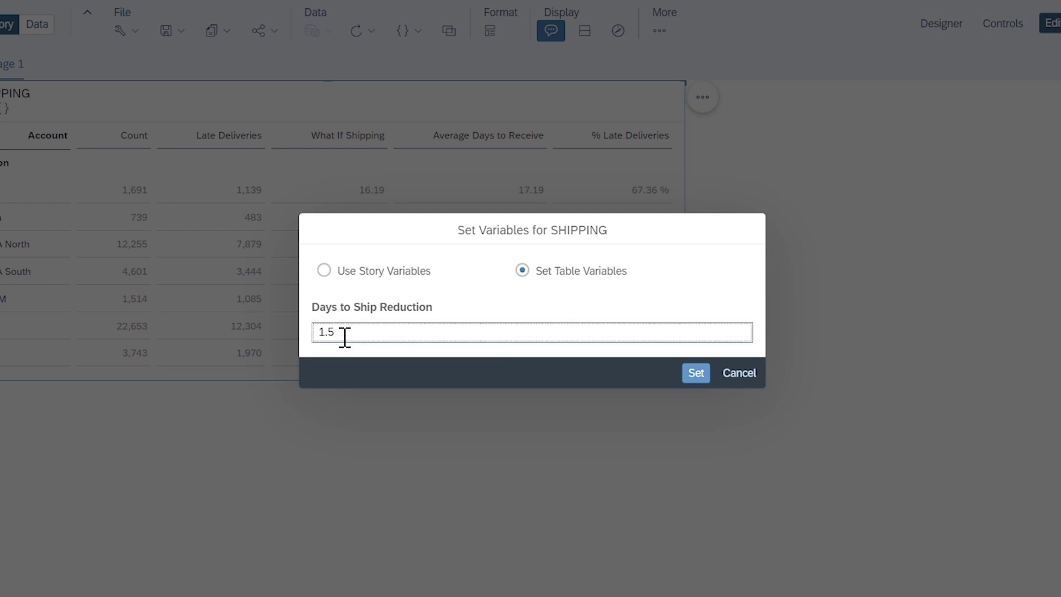
{"action": "left_click", "coordinate": [692, 374]}
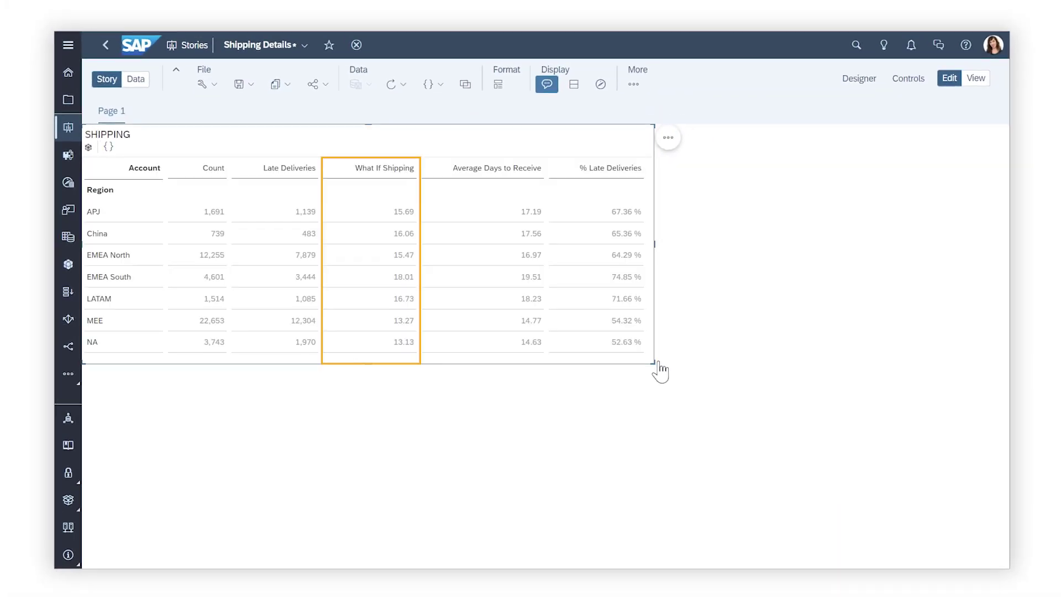